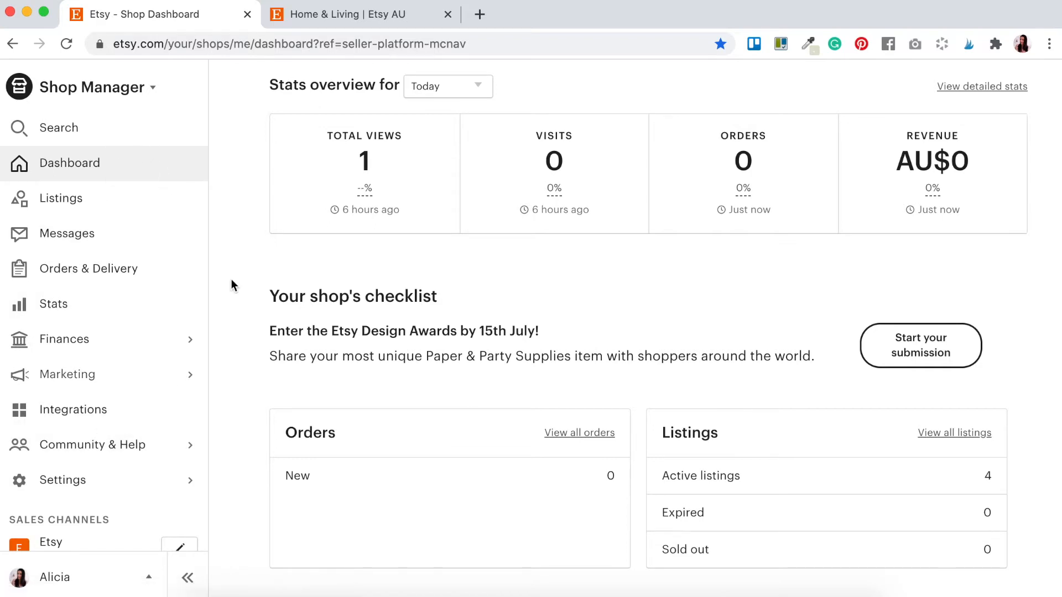
Go to the shop's marketing page for sales and coupons, review it, and start a new special offer.
click(193, 377)
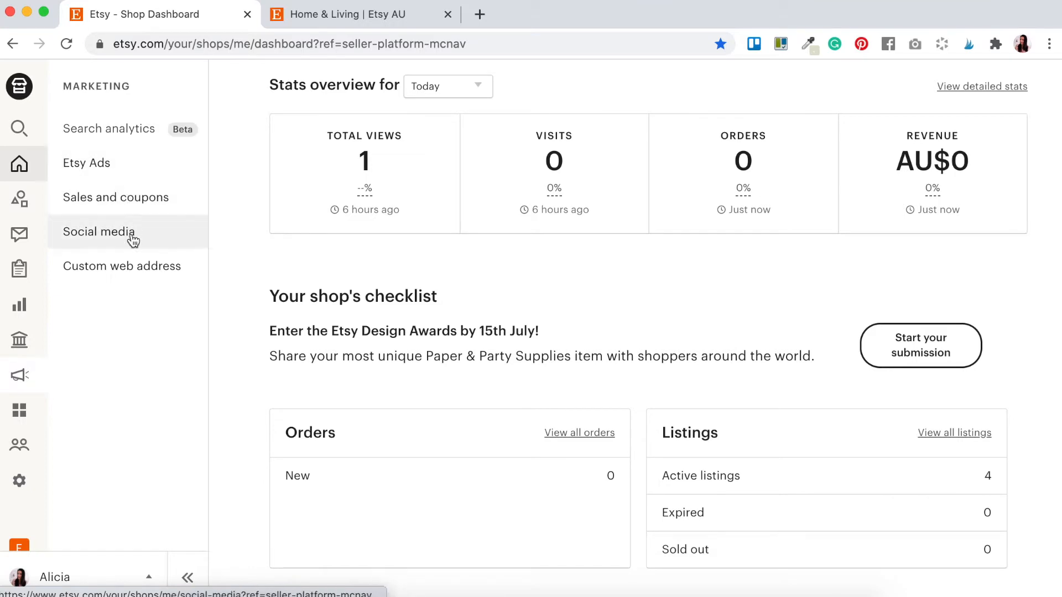
click(142, 202)
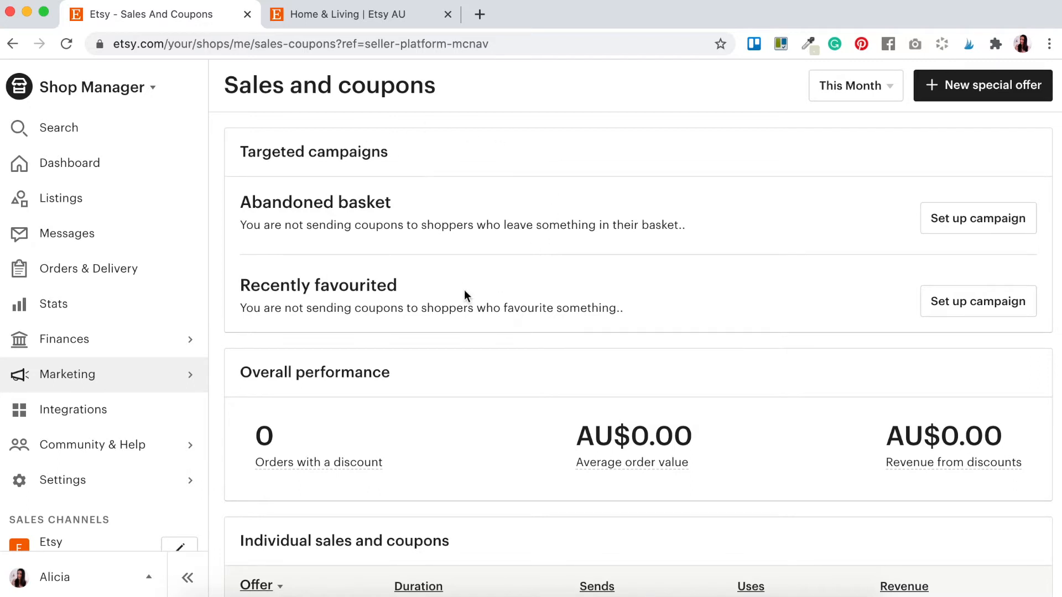
scroll(583, 264, down, 3)
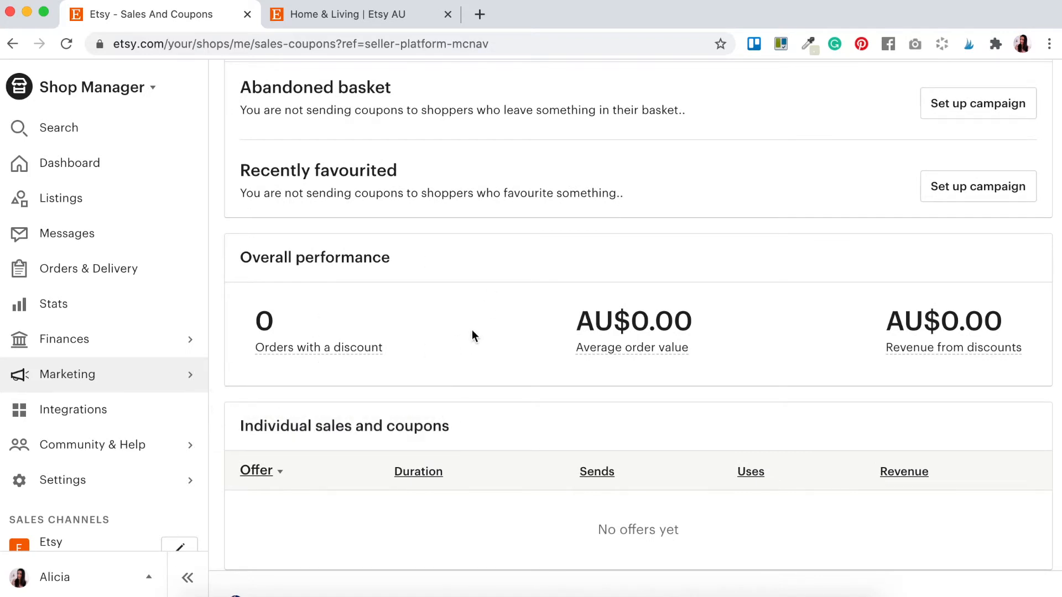
scroll(473, 330, down, 1)
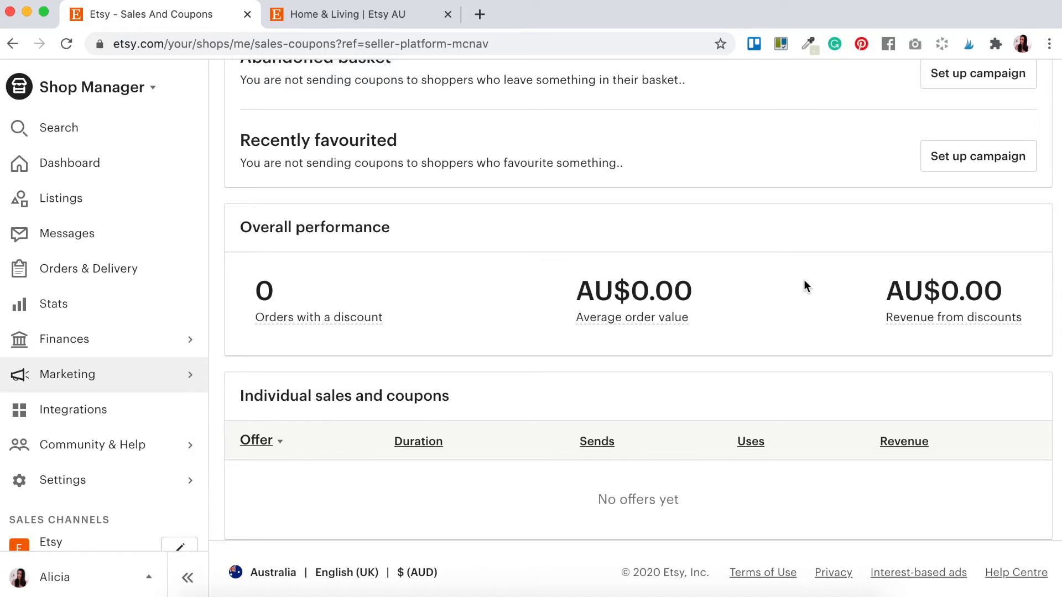
scroll(897, 128, up, 3)
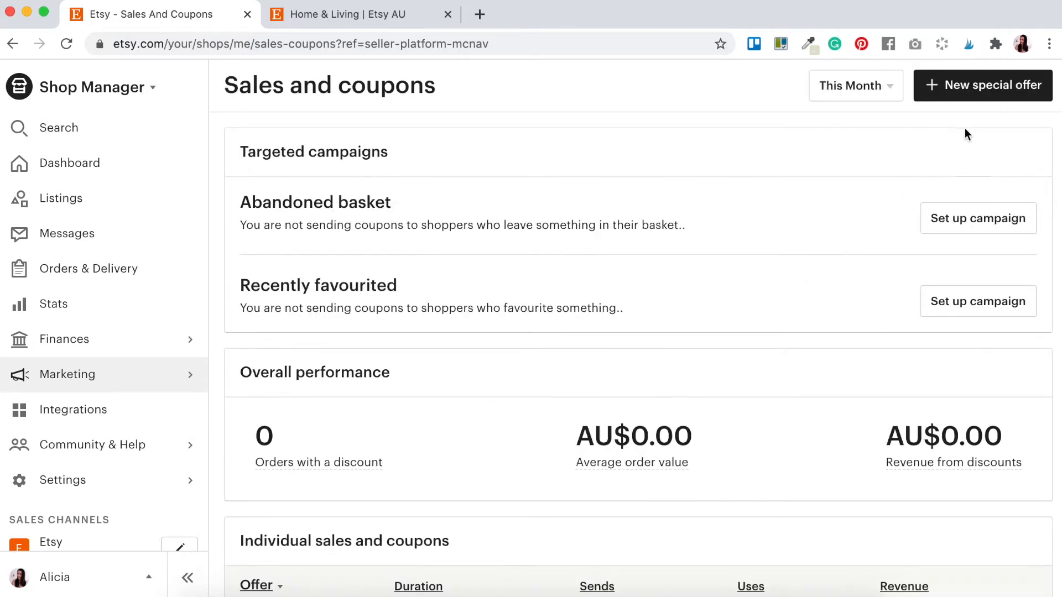
click(967, 94)
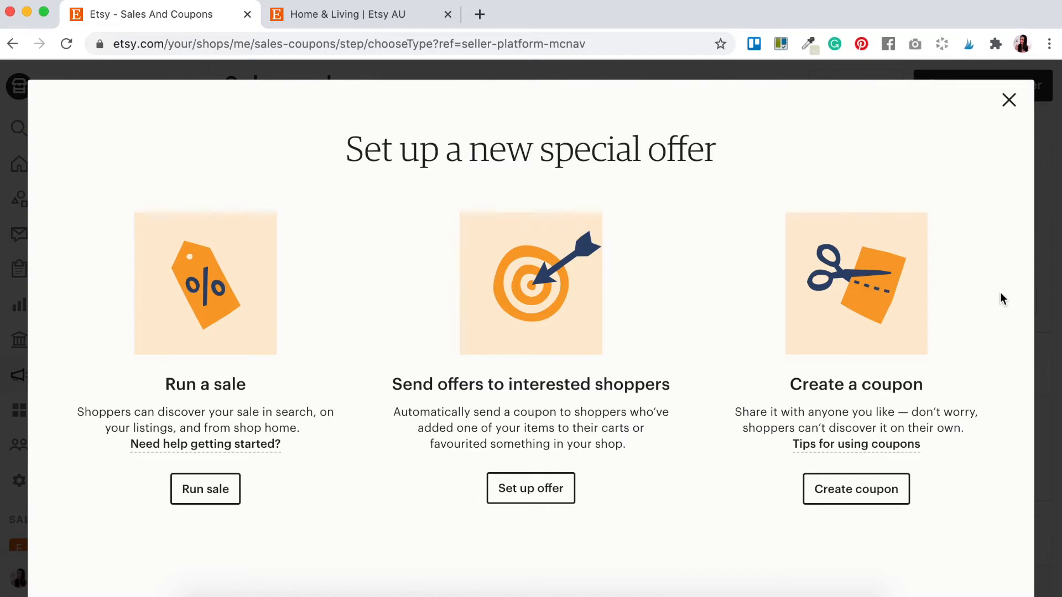
Filter the Home & Living marketplace page to items on sale and examine how discounted listings are presented.
click(371, 18)
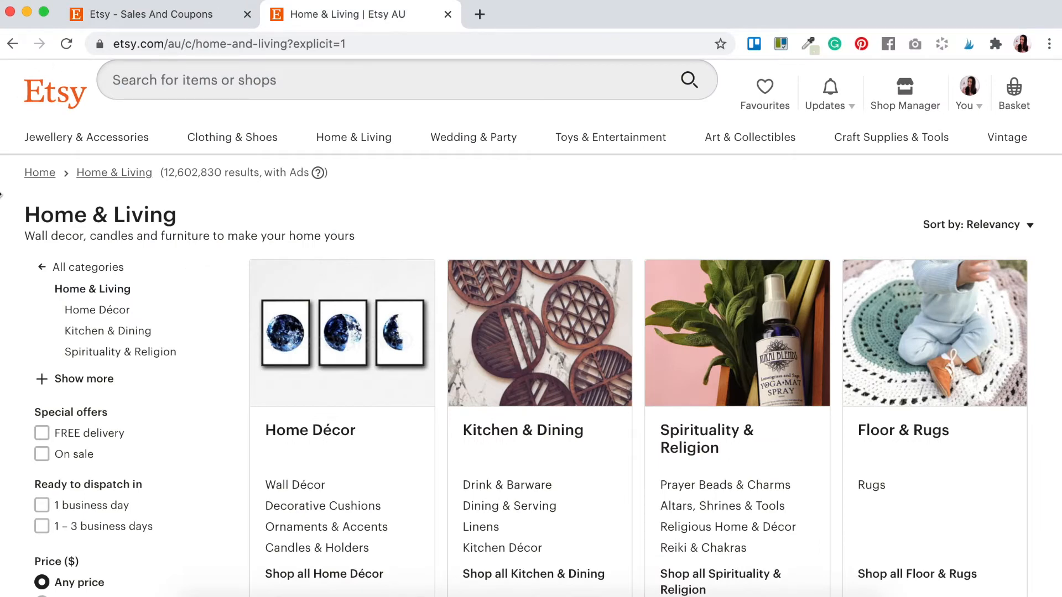
scroll(260, 217, down, 2)
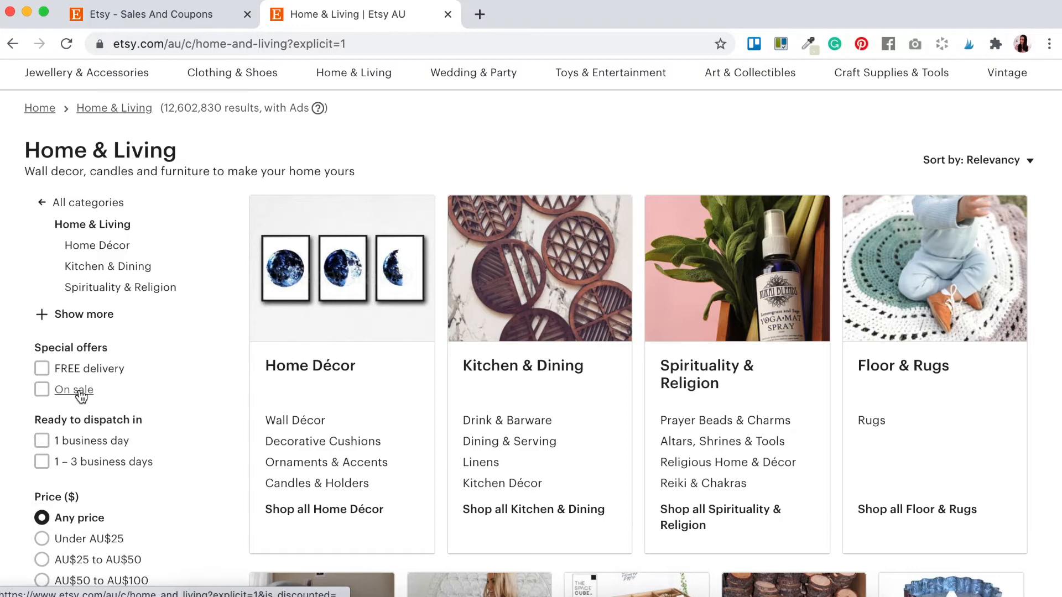
scroll(181, 387, down, 1)
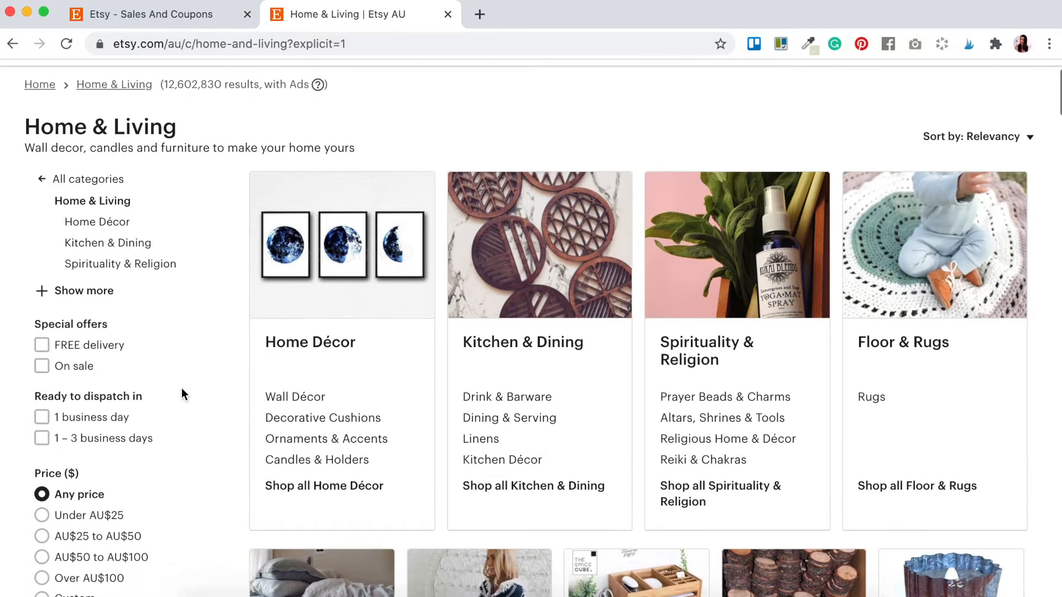
click(70, 367)
scroll(240, 410, down, 5)
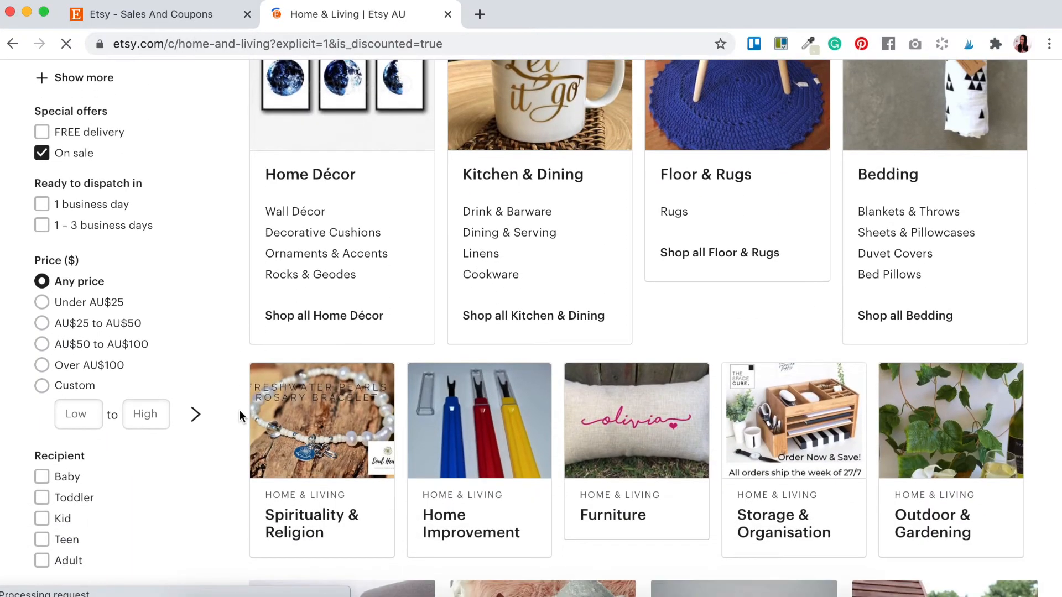
scroll(240, 410, down, 5)
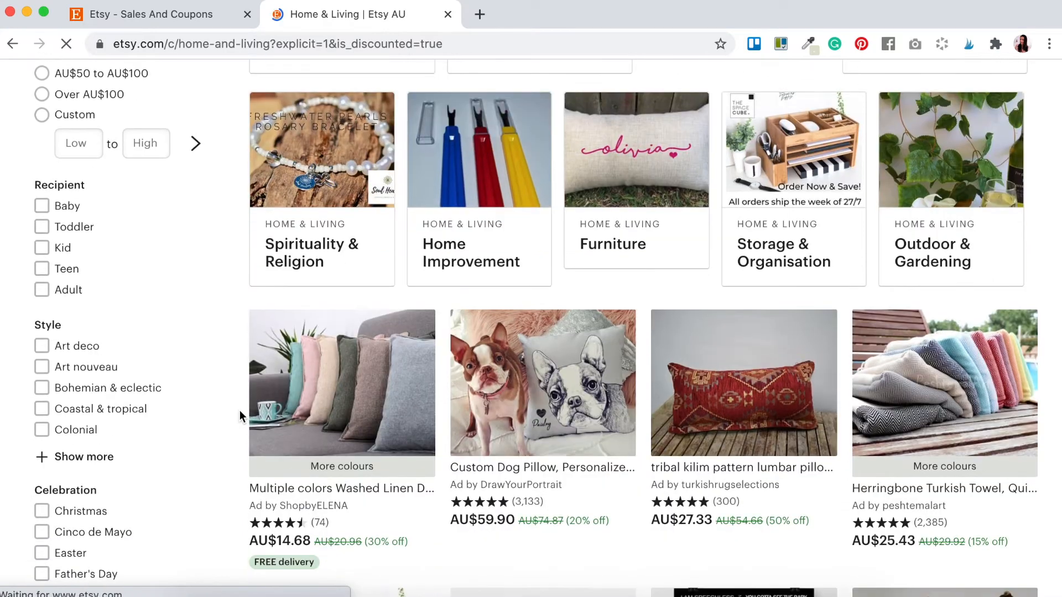
scroll(240, 410, down, 2)
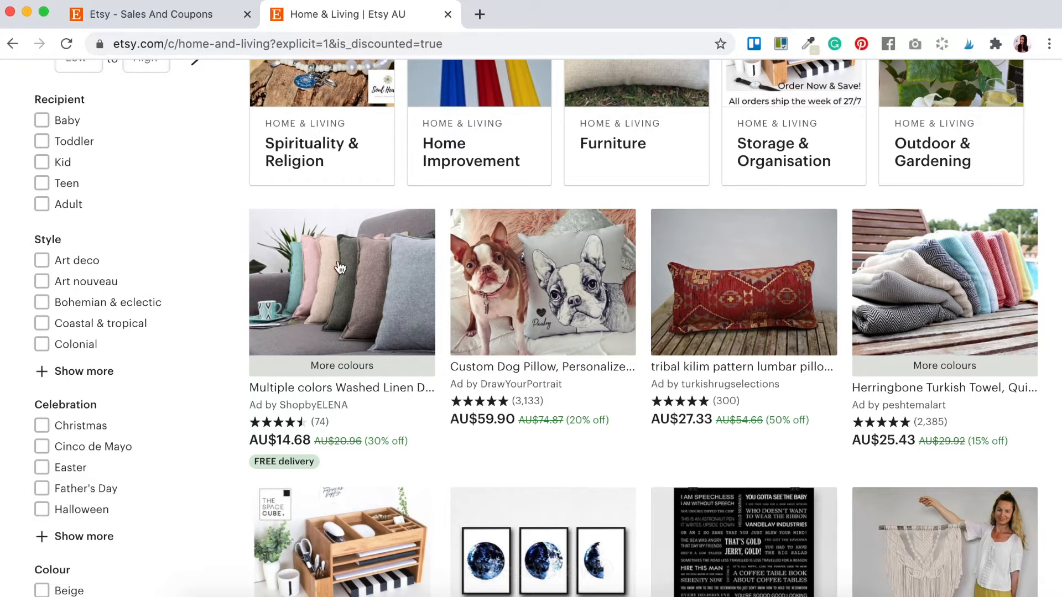
Return to the special offer setup and choose to run a sale.
click(133, 20)
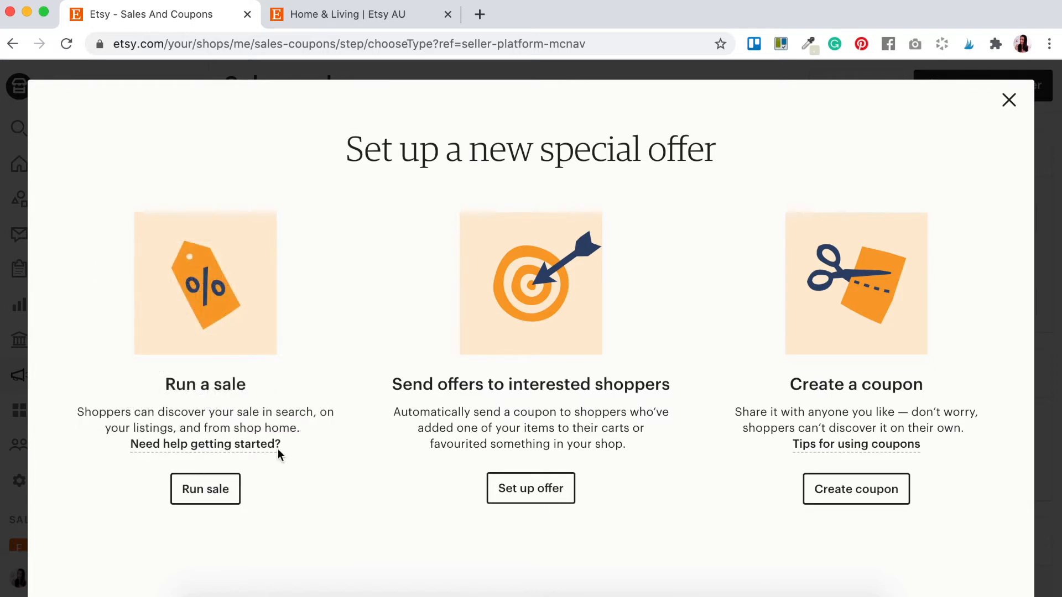
mouse_move(279, 448)
click(206, 493)
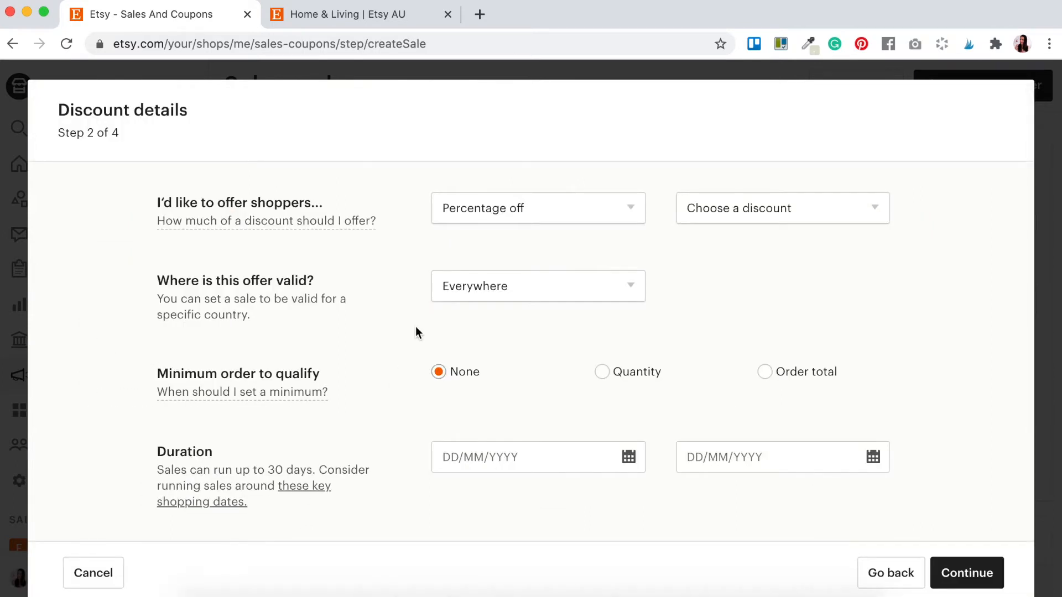
Review the discount guidance and discount types, and check how delivery offers appear on the Home & Living listings.
mouse_move(222, 224)
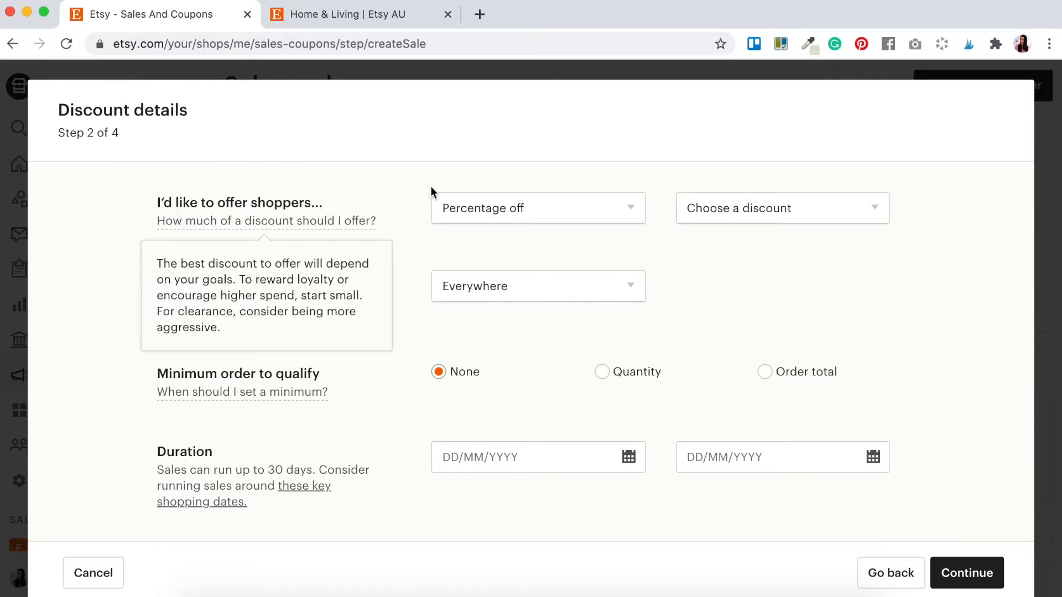
click(500, 213)
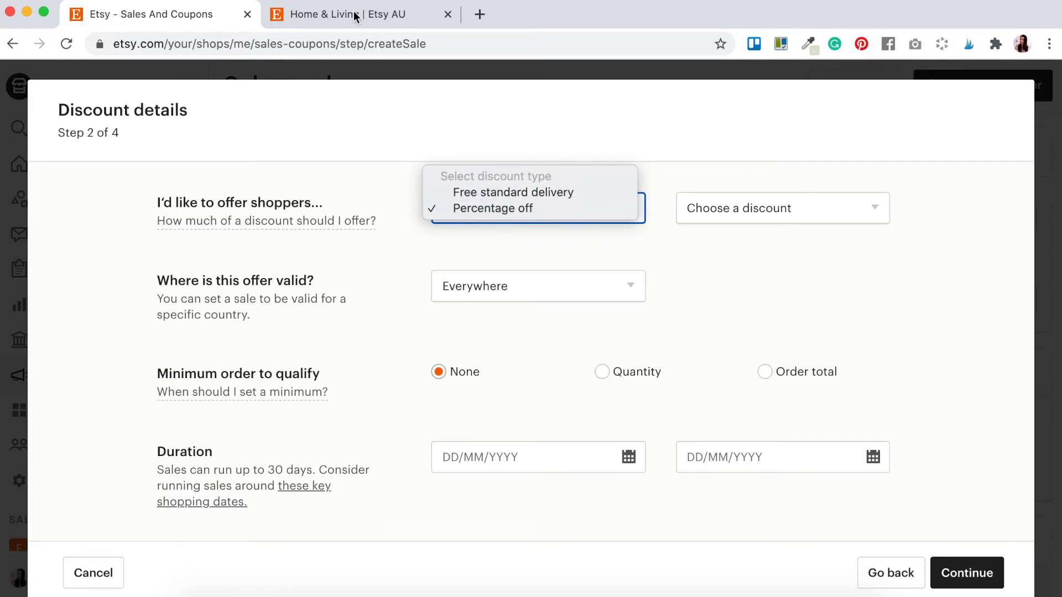
key(Escape)
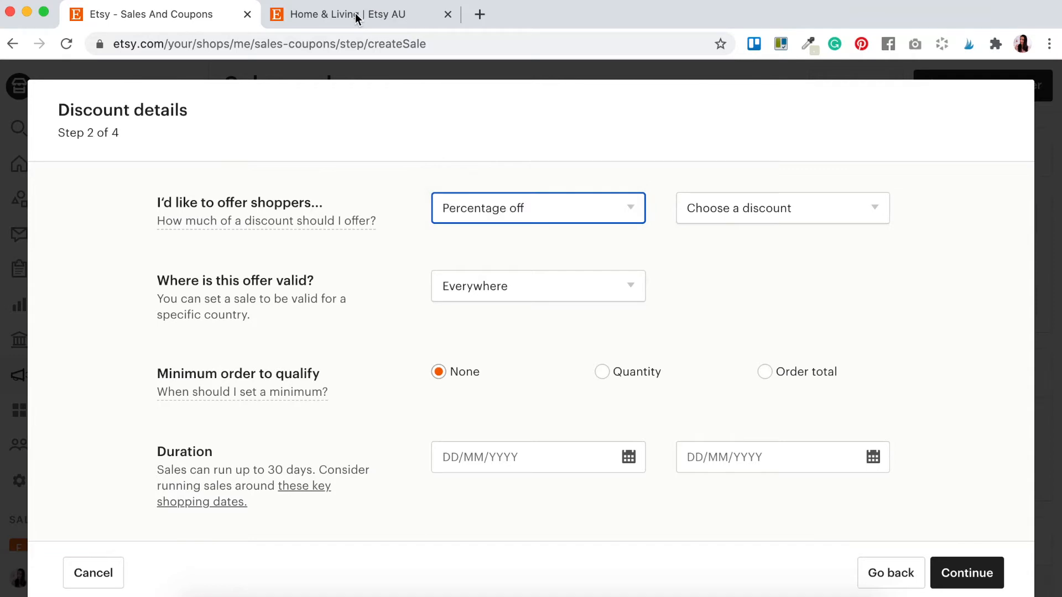
click(355, 12)
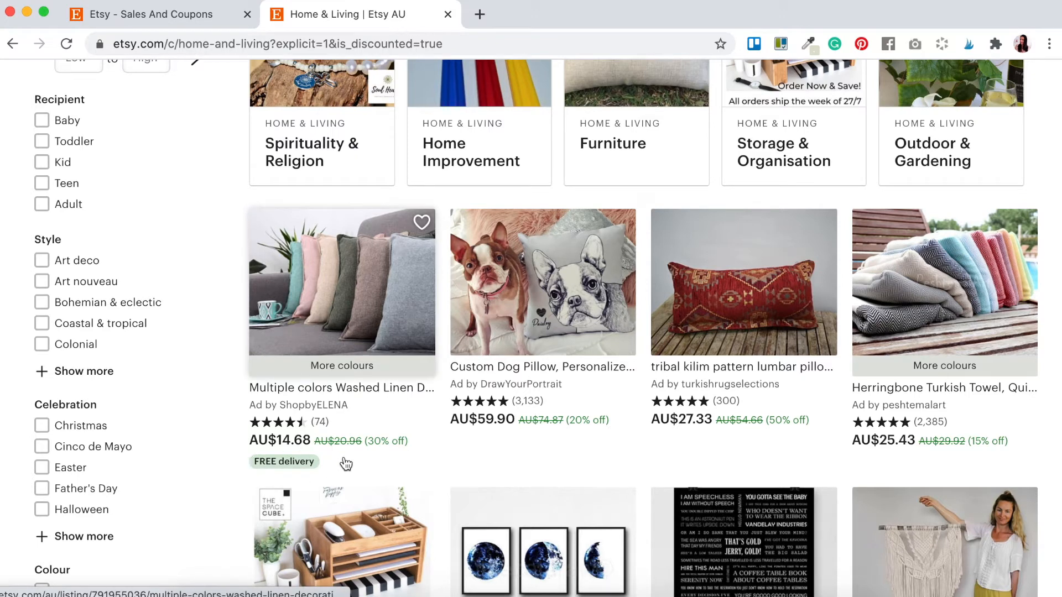
click(182, 19)
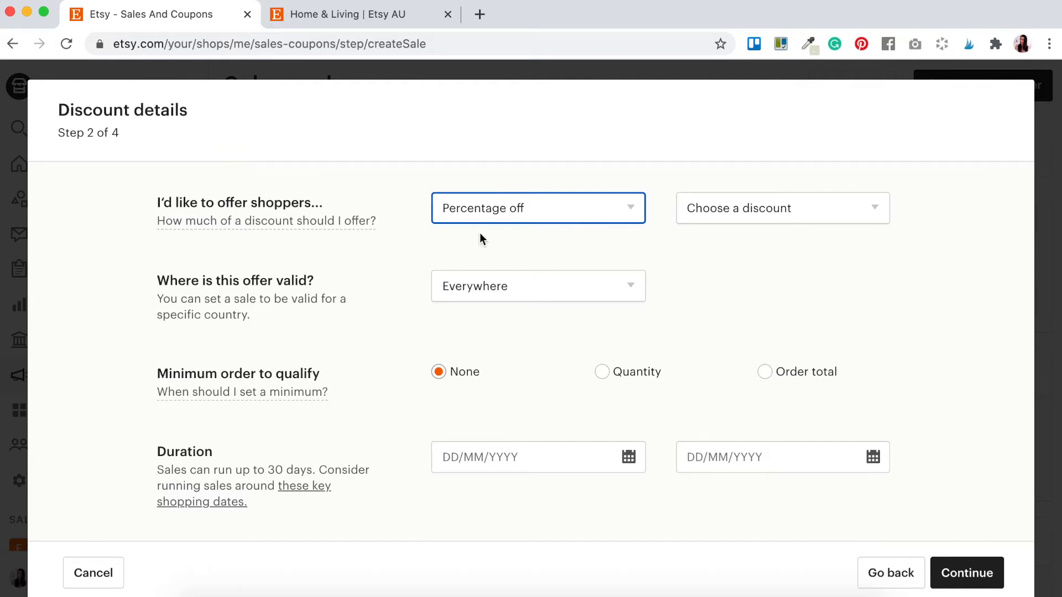
Set the percentage discount to 10% off and review the country choices, keeping the offer valid everywhere.
click(747, 213)
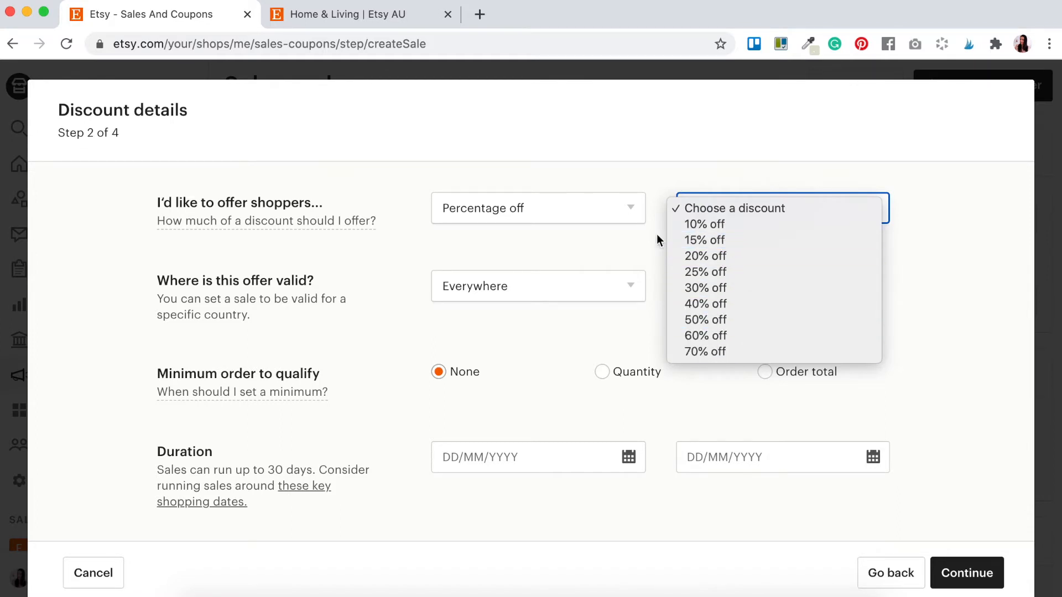
click(745, 227)
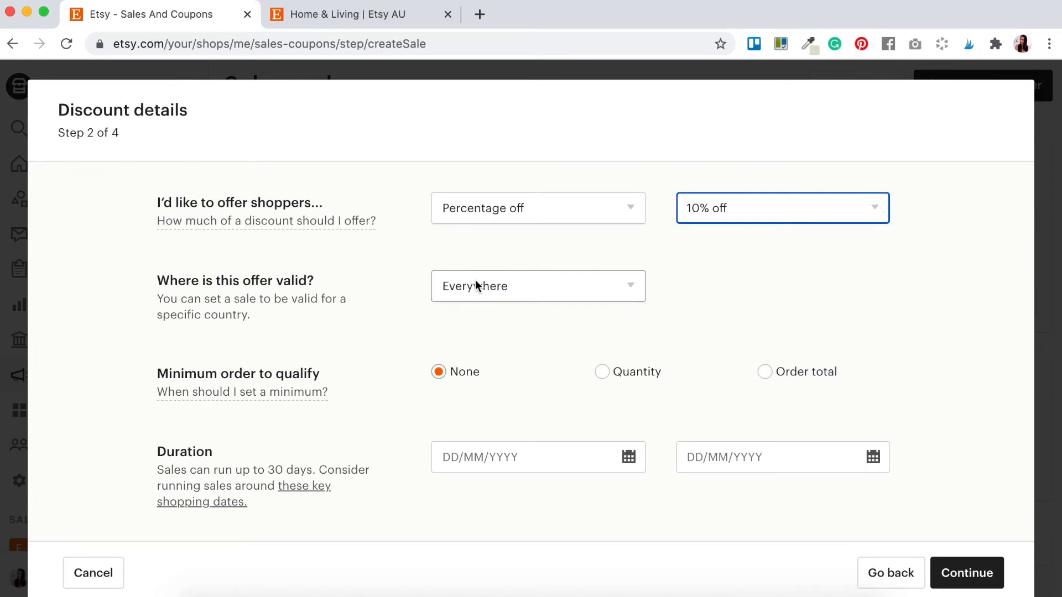
click(634, 290)
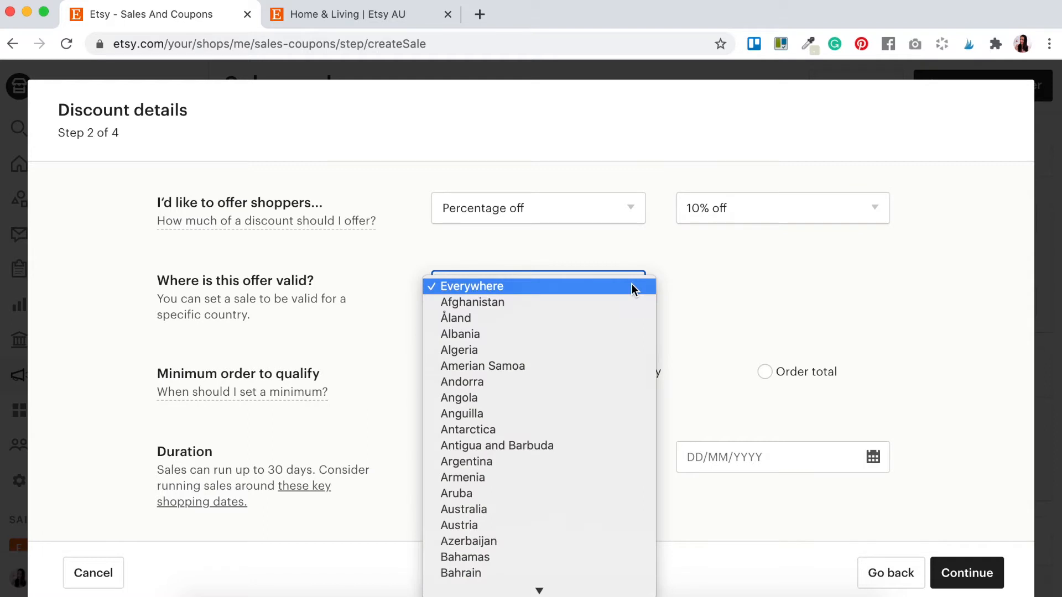
scroll(582, 430, down, 5)
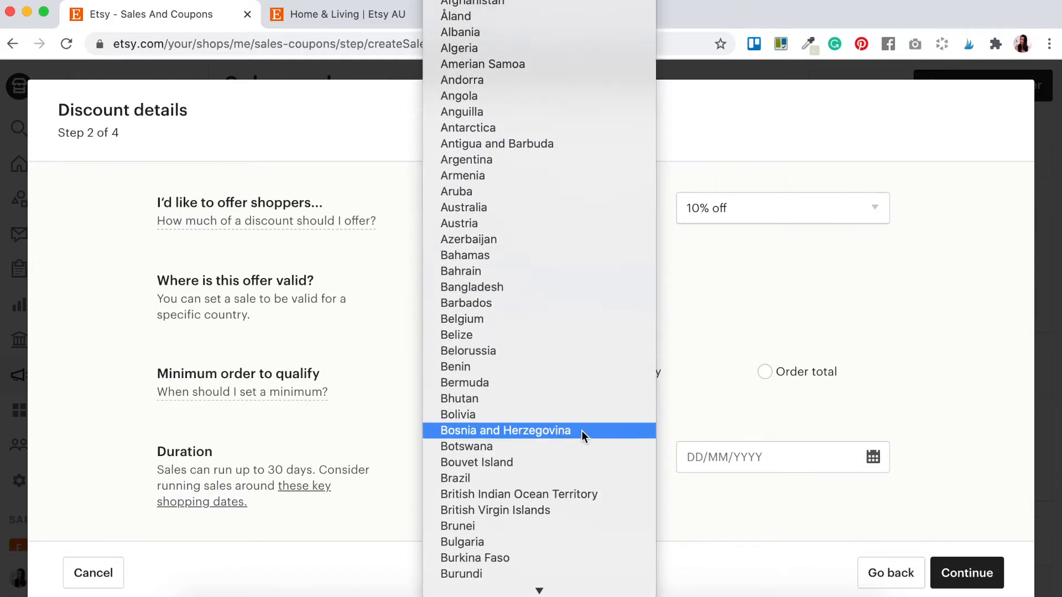
click(199, 382)
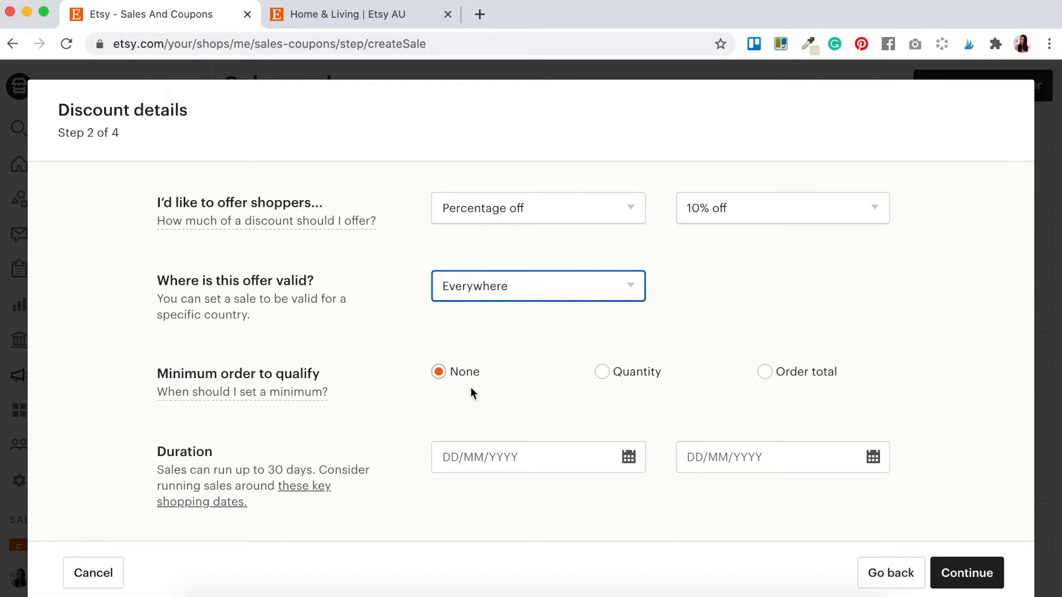
Try Quantity and Order total as the minimum order requirement, and put it back to None.
click(603, 372)
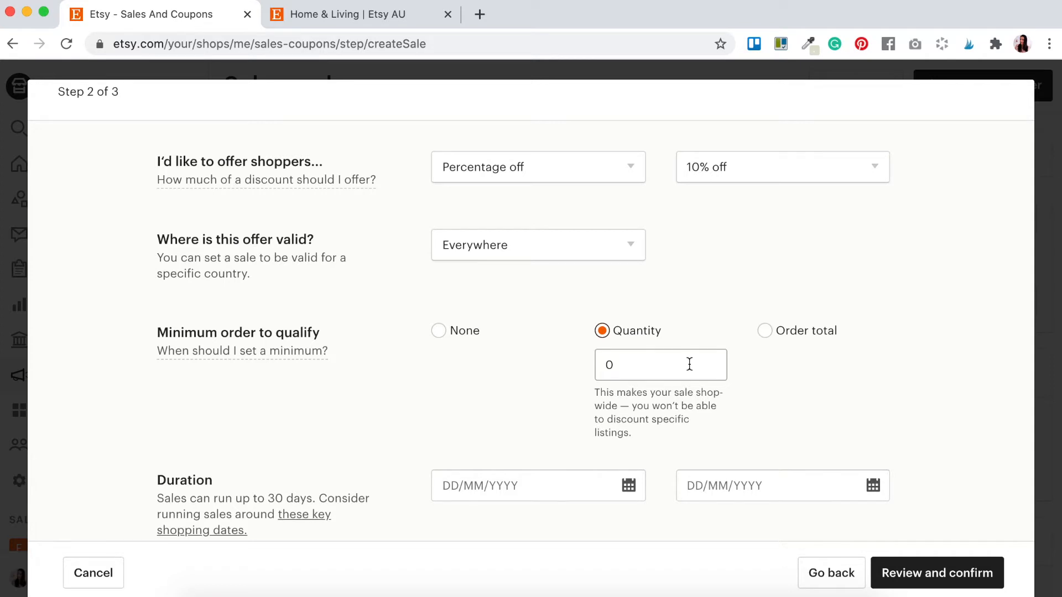
click(765, 332)
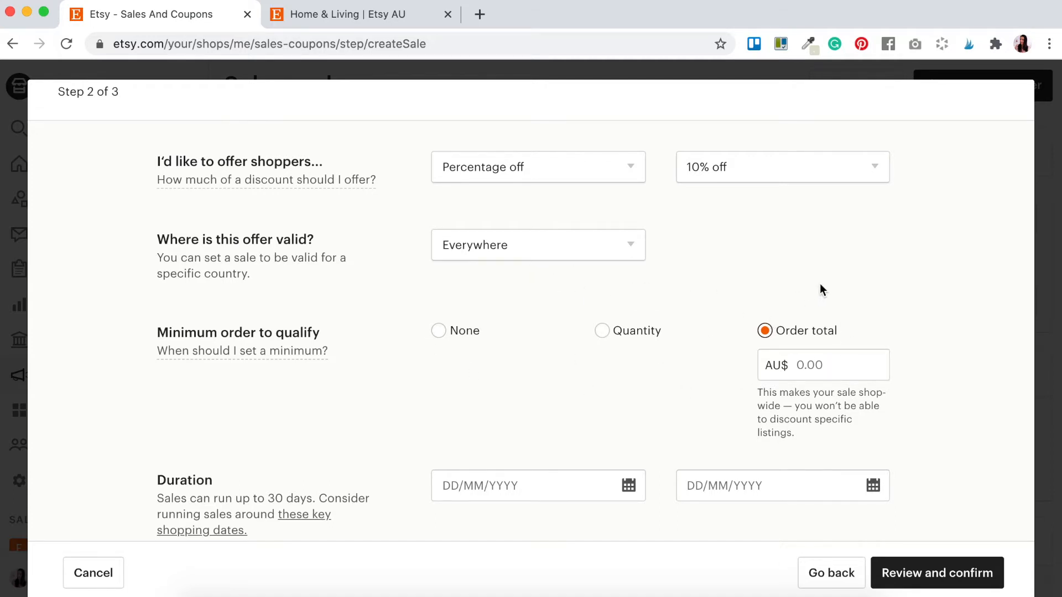
scroll(819, 284, down, 1)
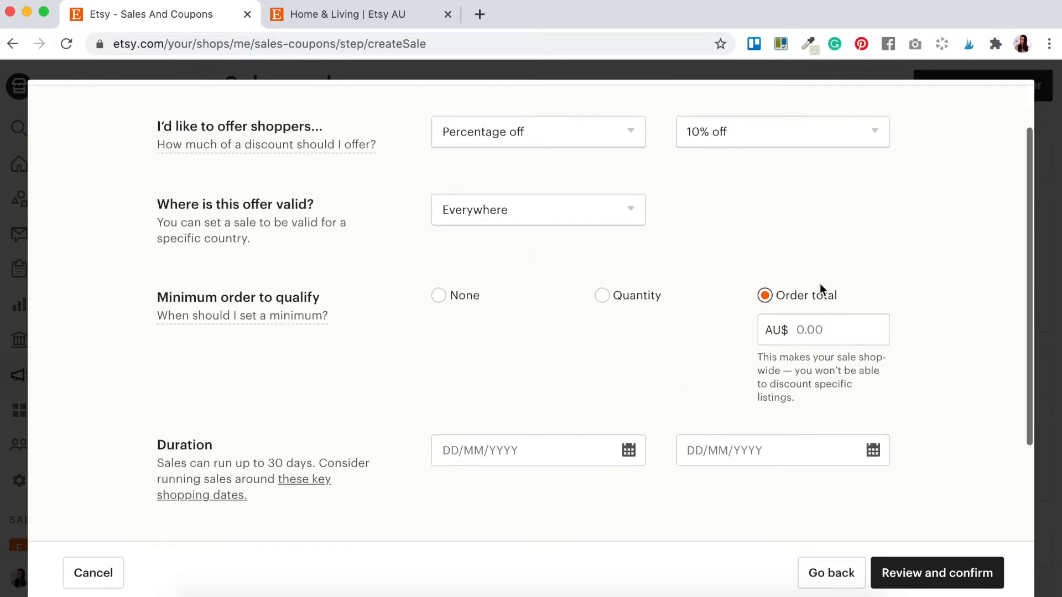
click(439, 296)
Set the sale duration from 14/07/2020 to 21/07/2020.
scroll(399, 370, down, 2)
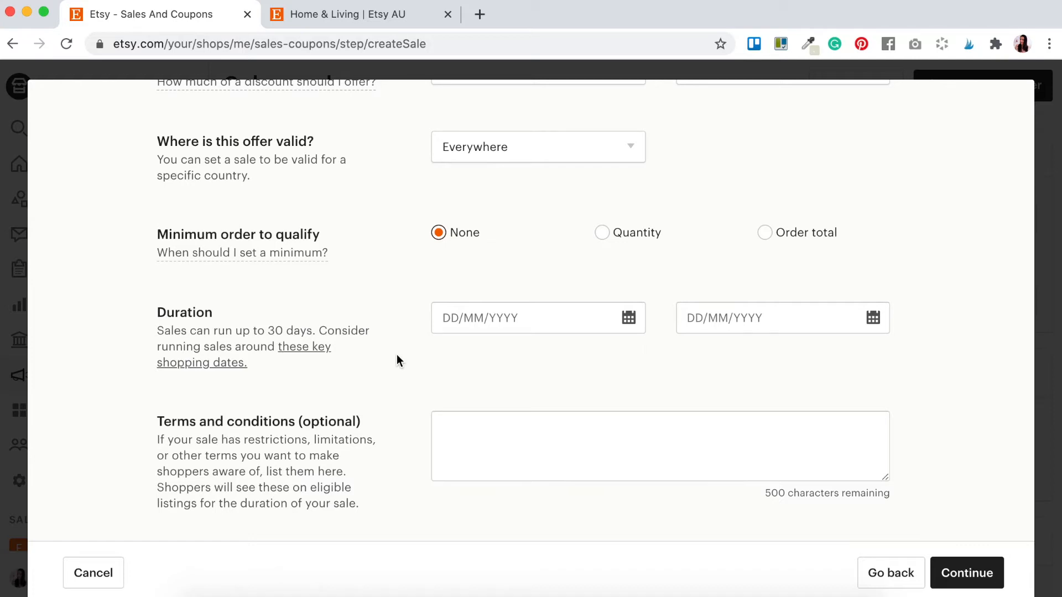
click(487, 319)
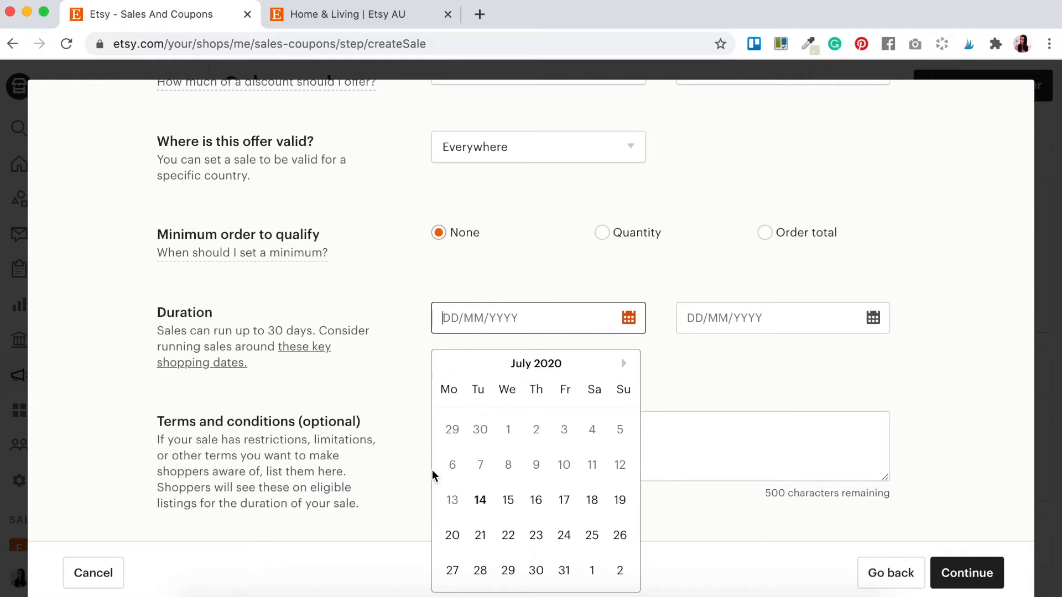
click(480, 500)
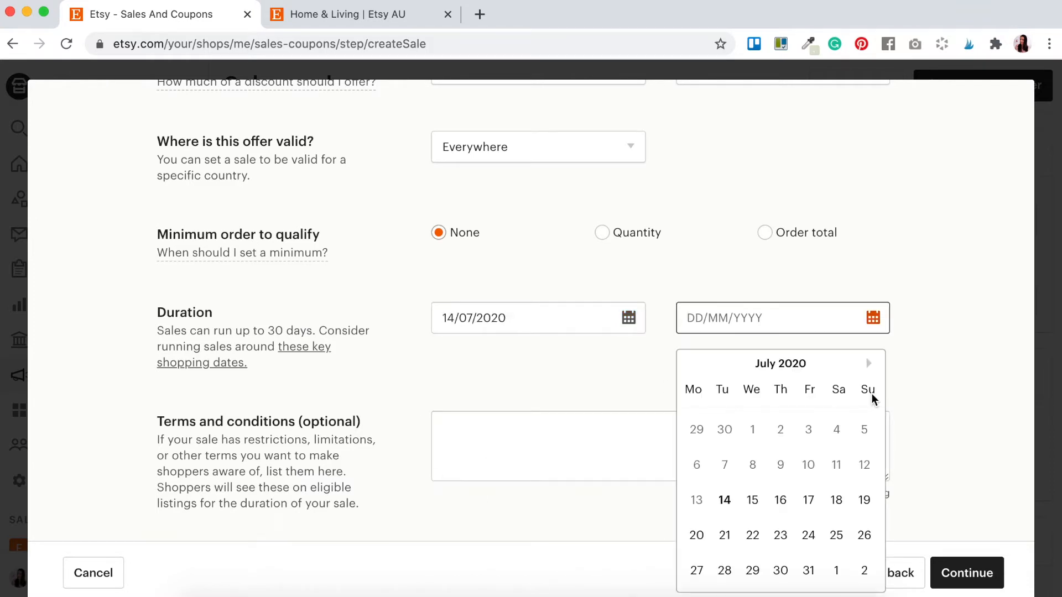
click(725, 536)
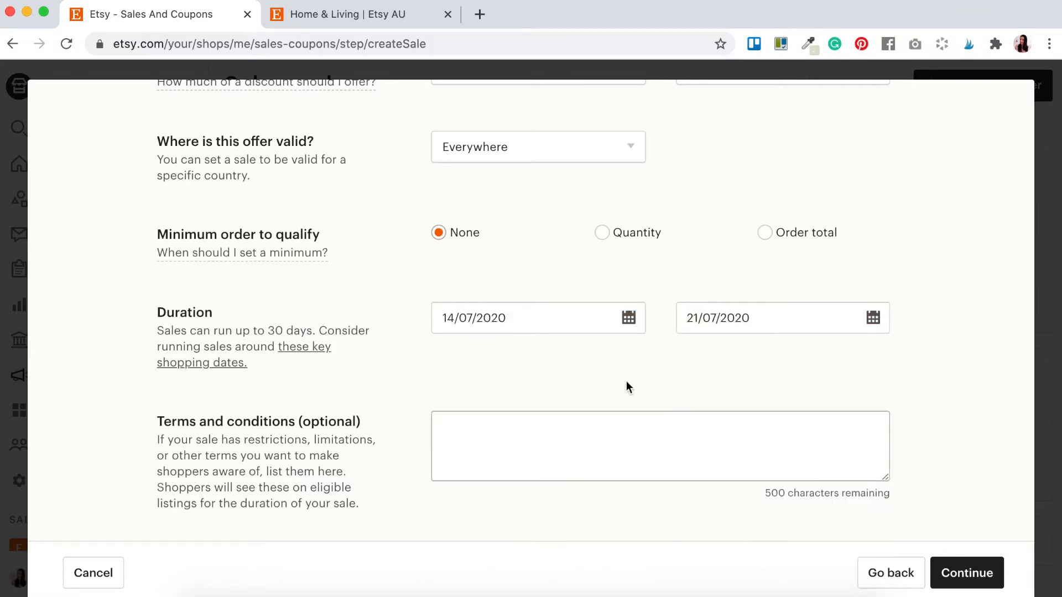
Name the sale 10FOR7DAYS, leaving the terms and conditions blank, and continue to choosing the discounted listings.
scroll(622, 382, down, 3)
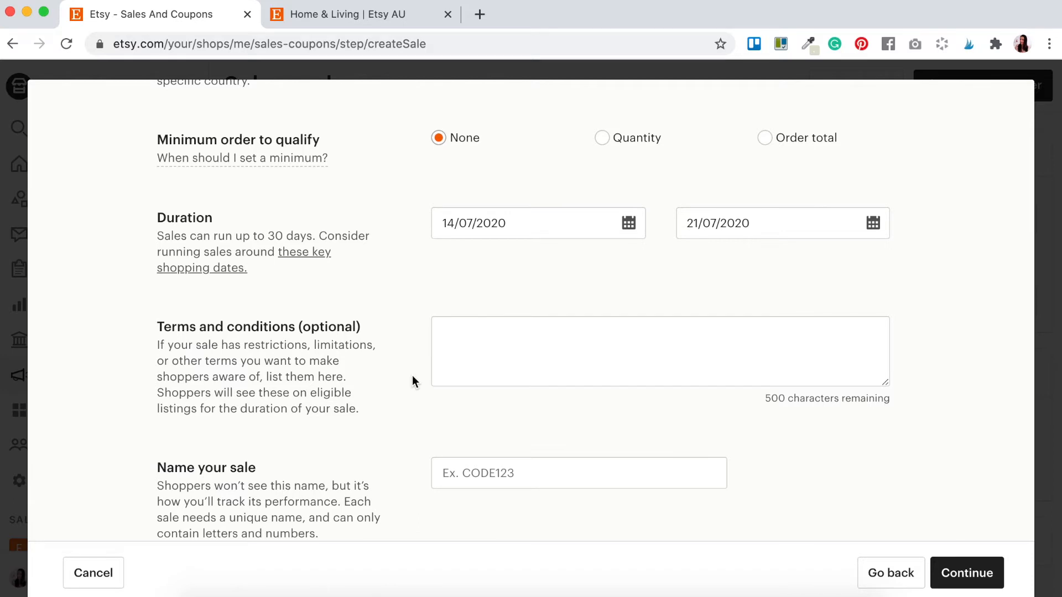
scroll(413, 381, down, 1)
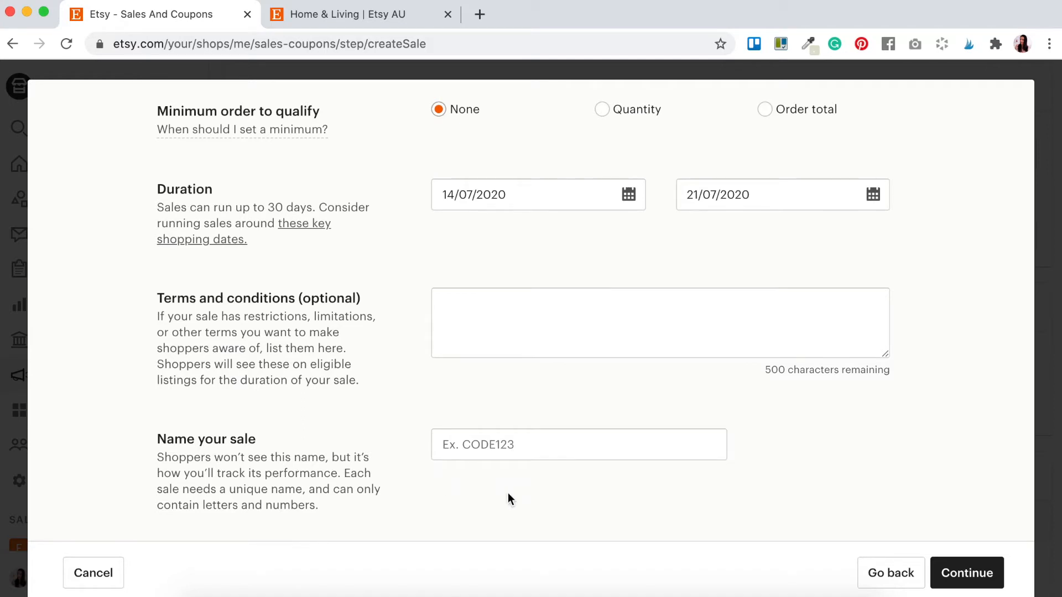
click(508, 445)
text(10FOR7DAYS)
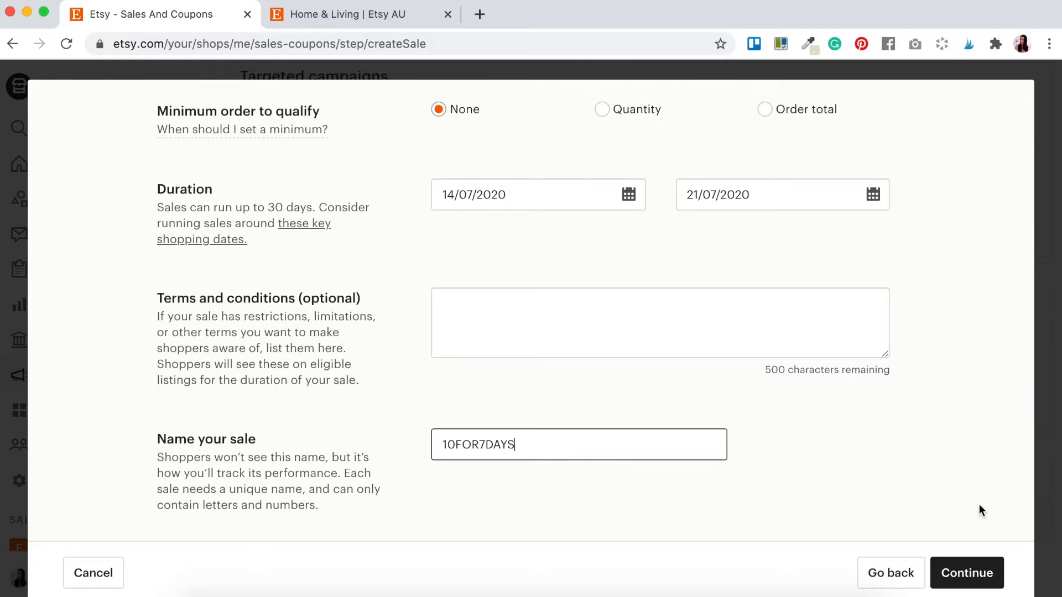
click(985, 573)
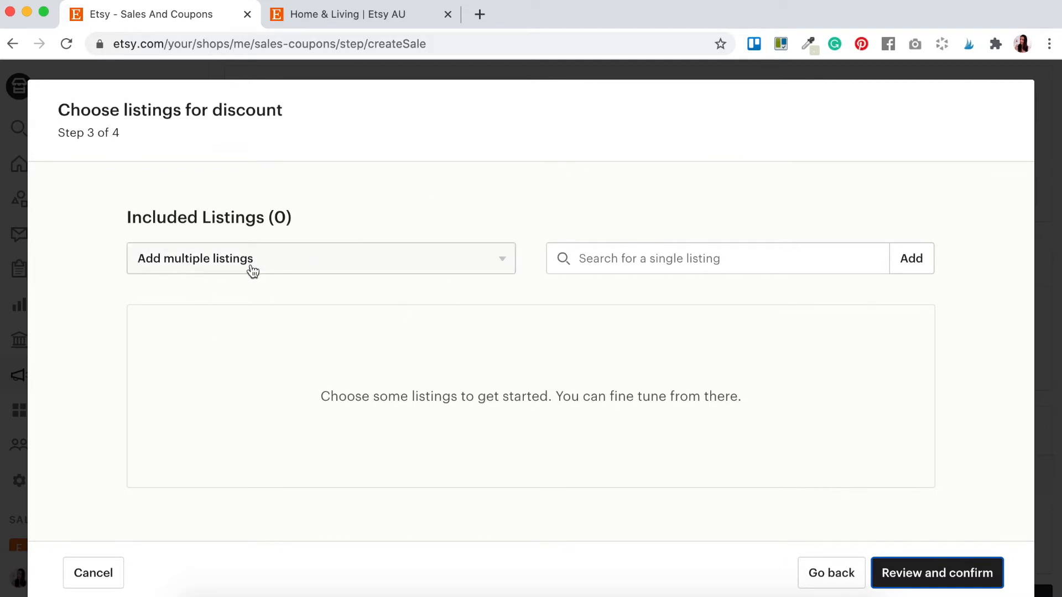
Include all listings from the Premade Logos and Etsy Shop Branding sections in the sale.
click(315, 266)
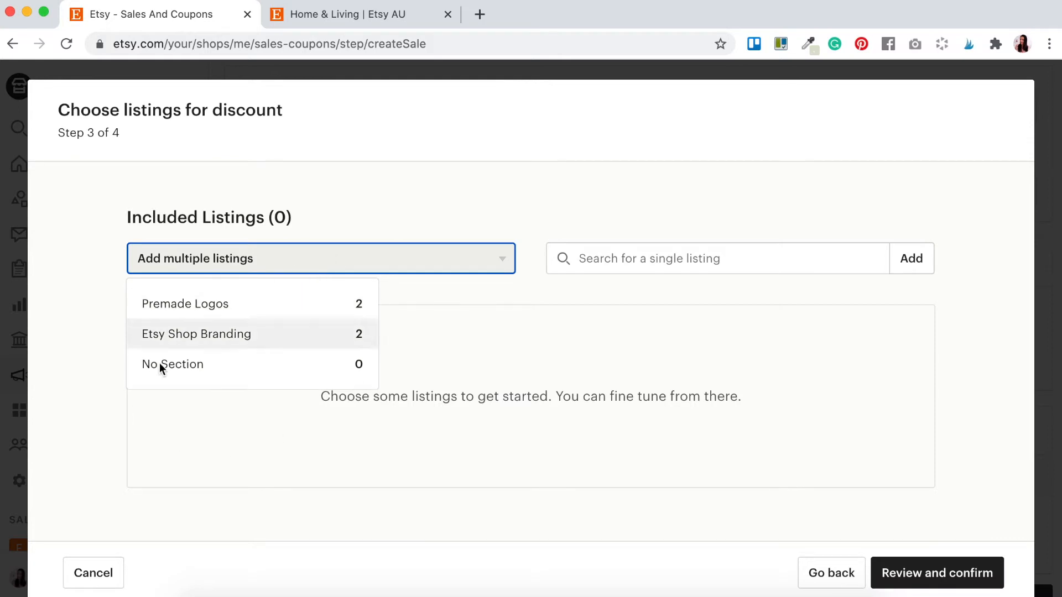
click(317, 398)
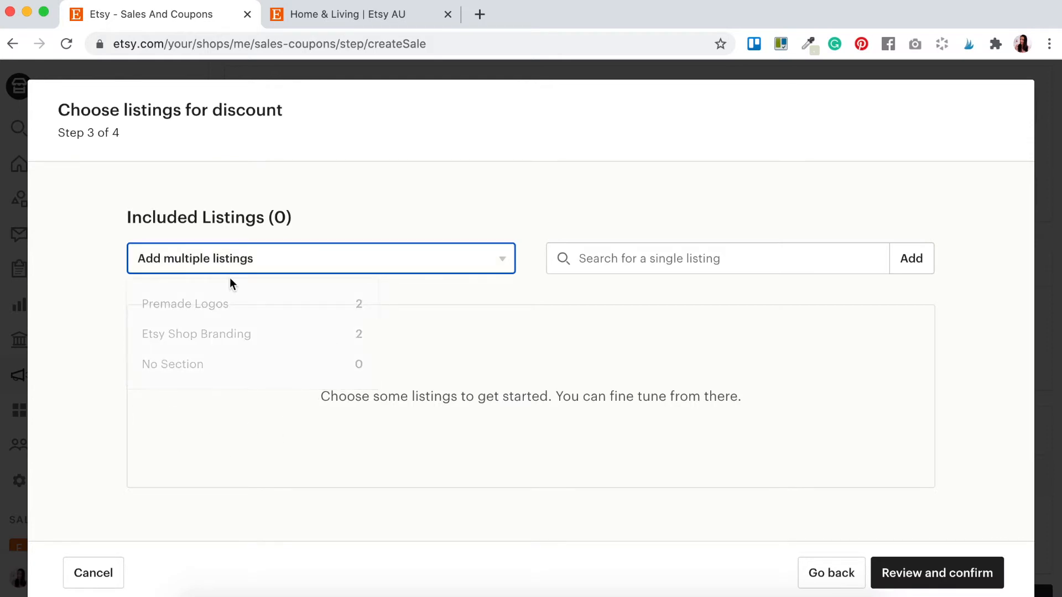
click(332, 268)
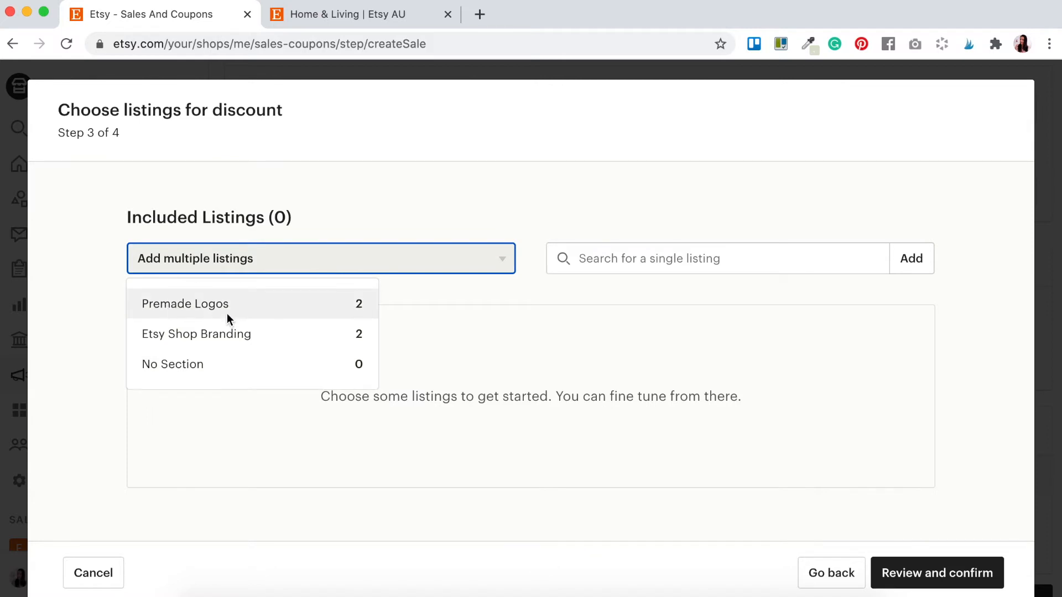
click(200, 308)
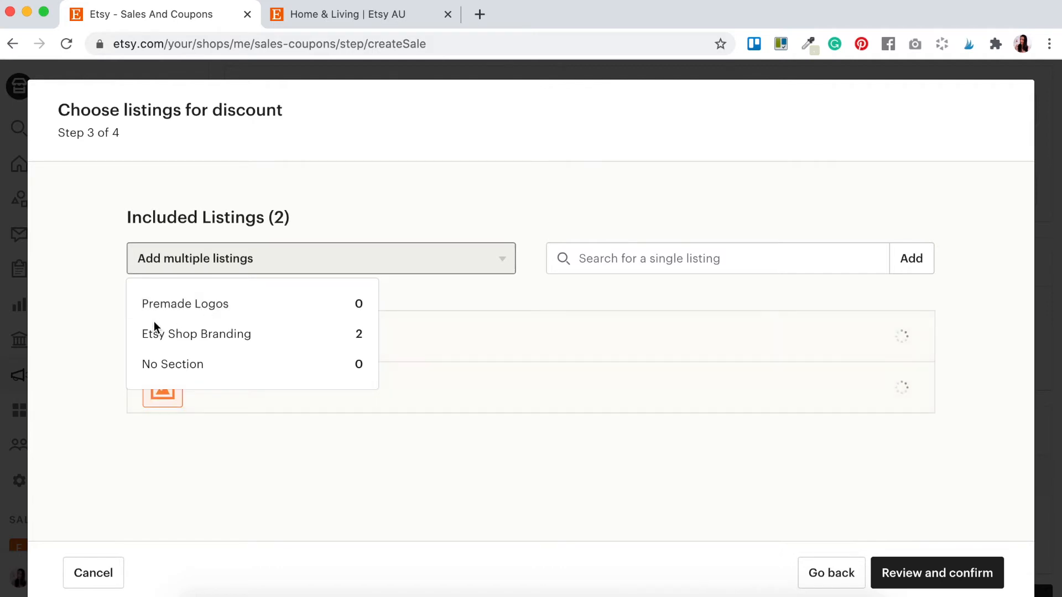
click(212, 335)
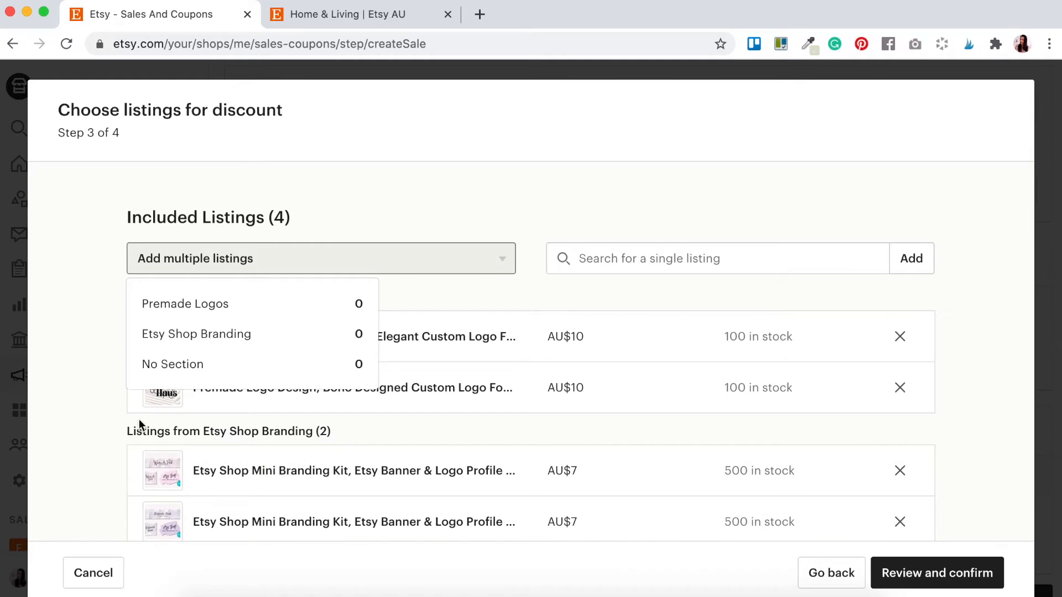
click(320, 439)
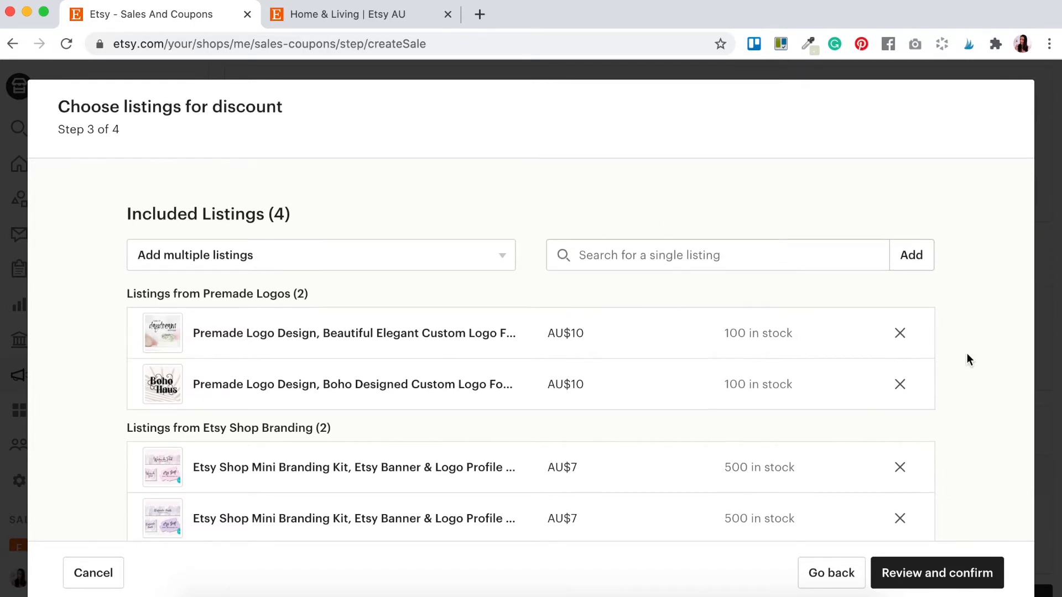
Remove both Premade Logo Design listings from the sale, keeping only the Etsy Shop Branding ones.
scroll(967, 354, down, 2)
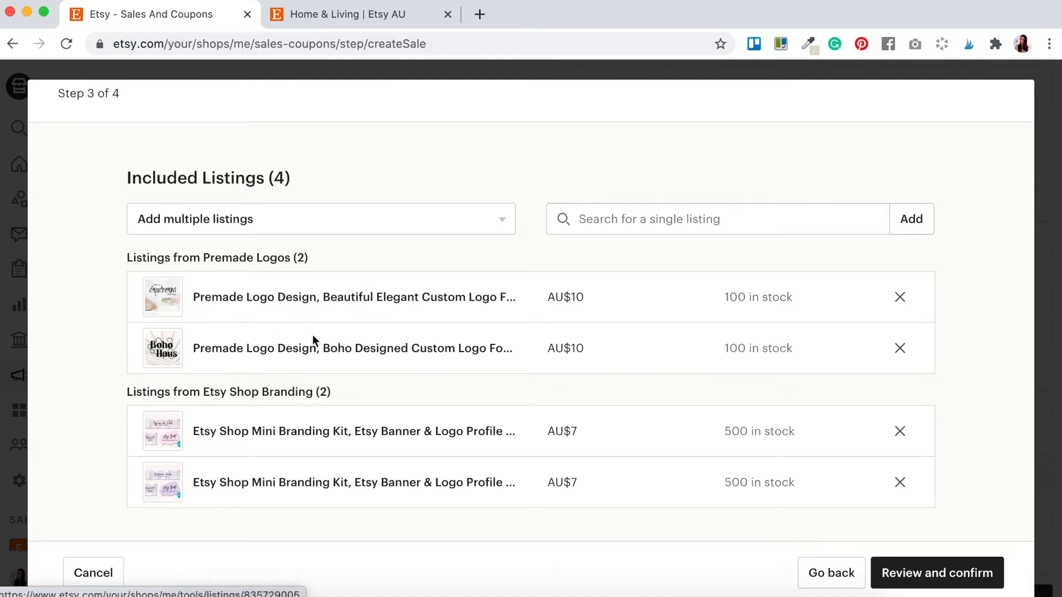
click(900, 296)
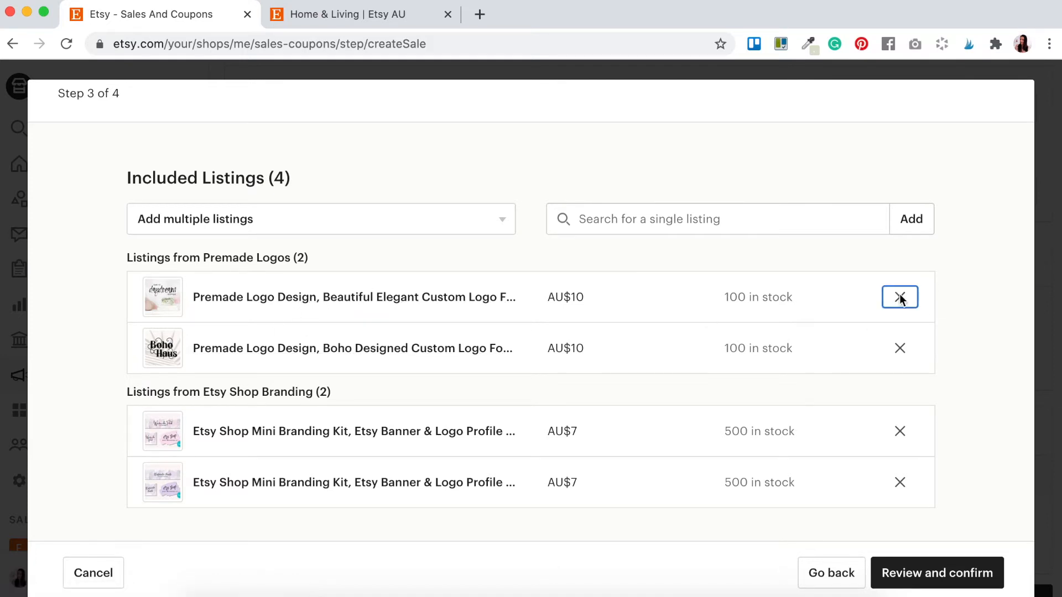
click(900, 337)
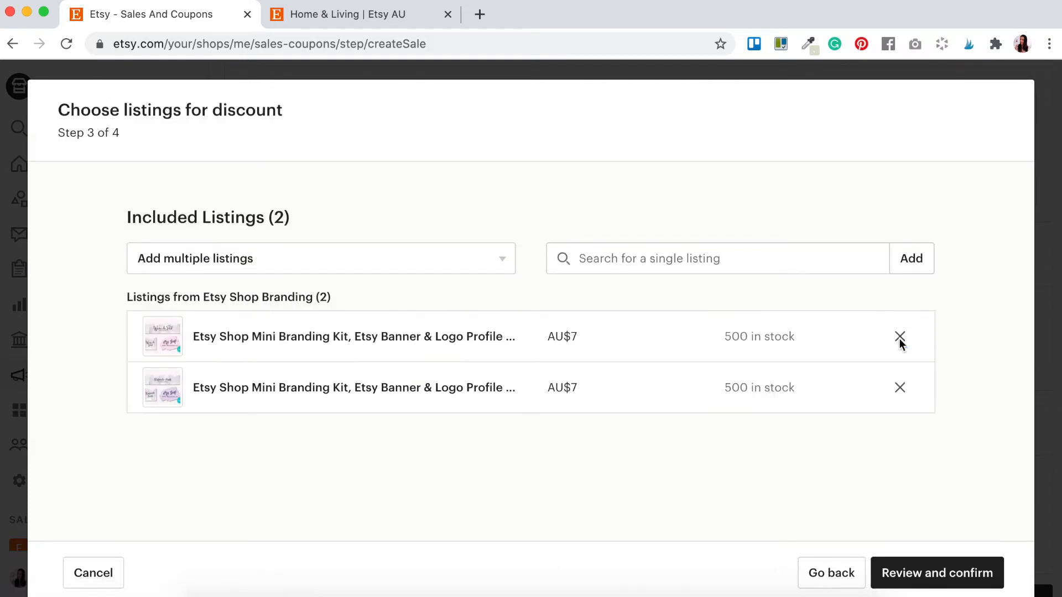
Review and create the sale, and look it over among the individual sales and coupons.
click(937, 573)
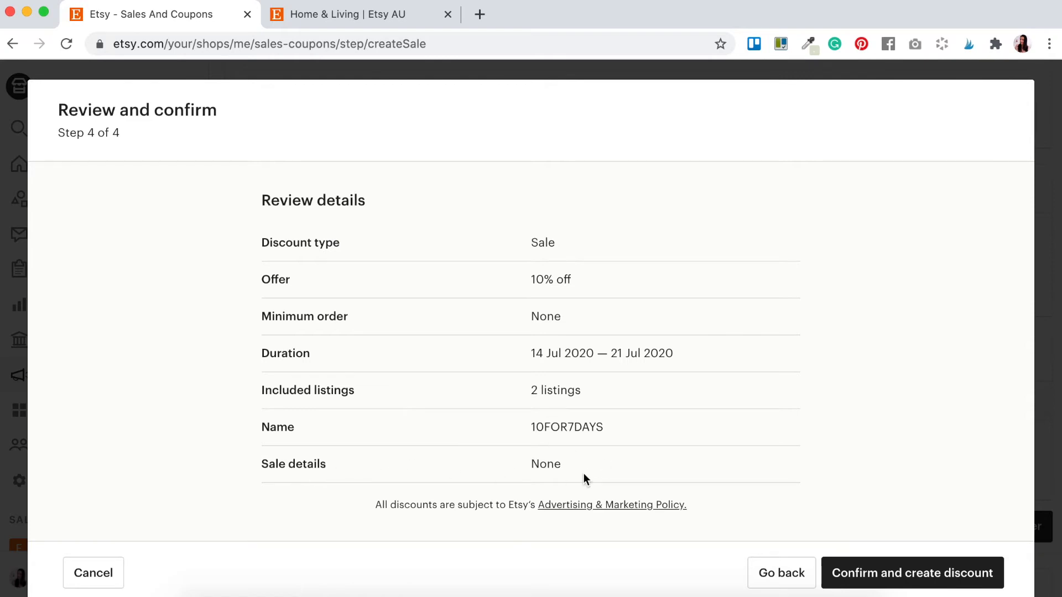
click(896, 573)
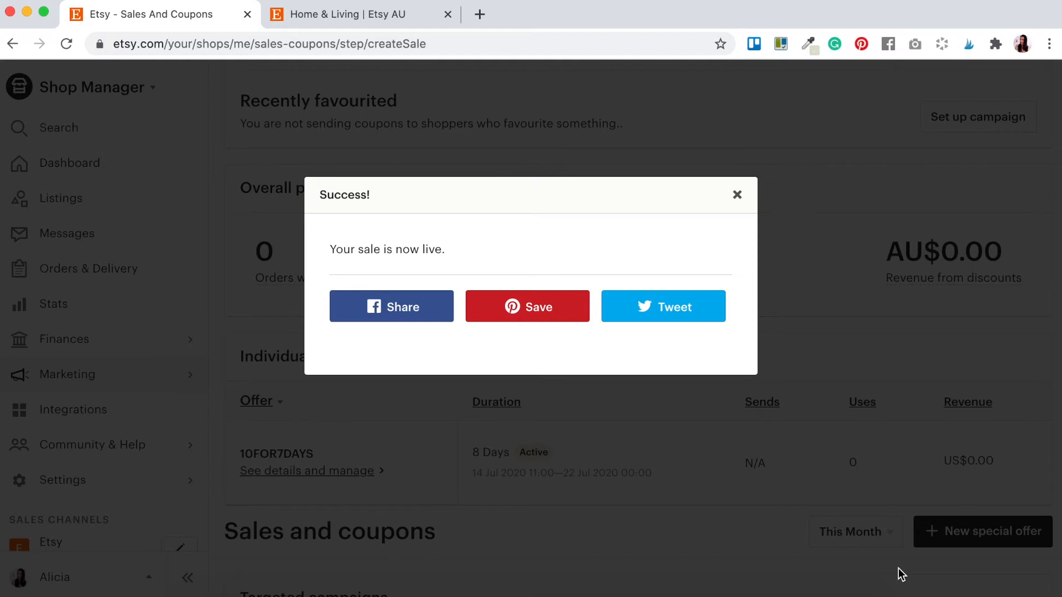
click(736, 194)
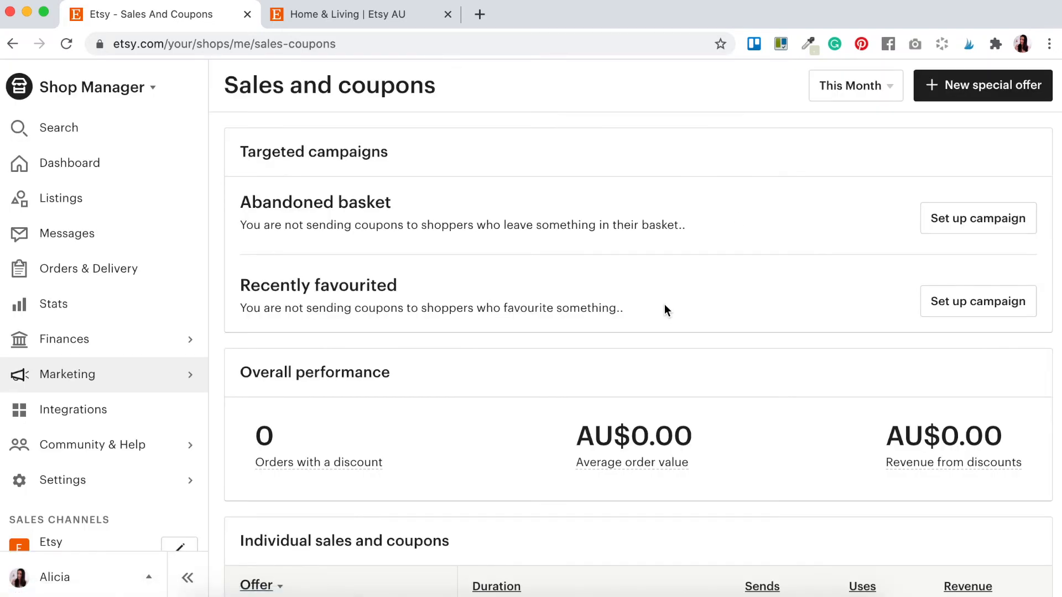
scroll(665, 310, down, 5)
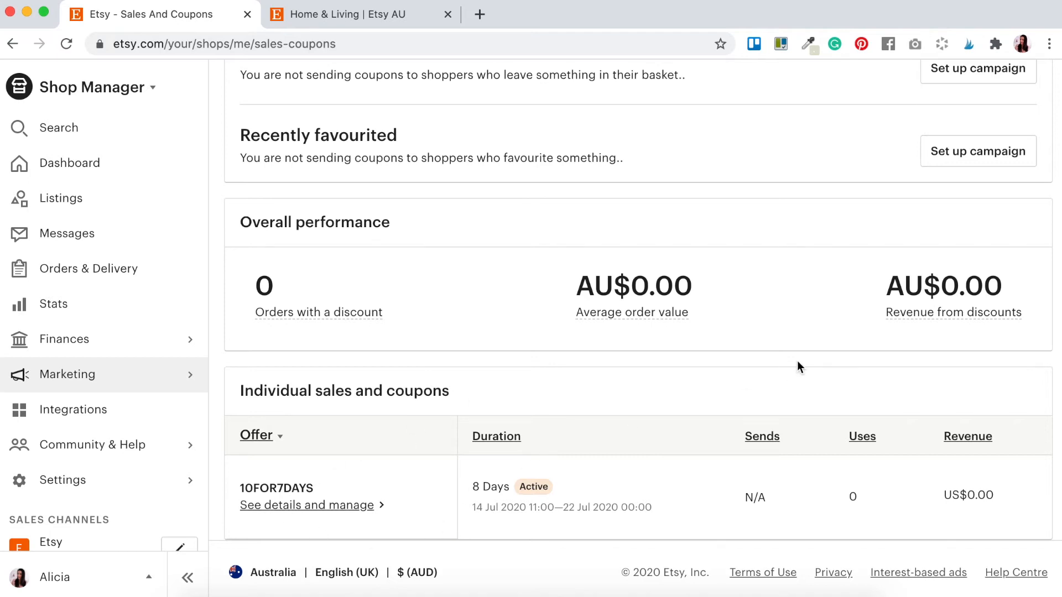
scroll(798, 361, up, 5)
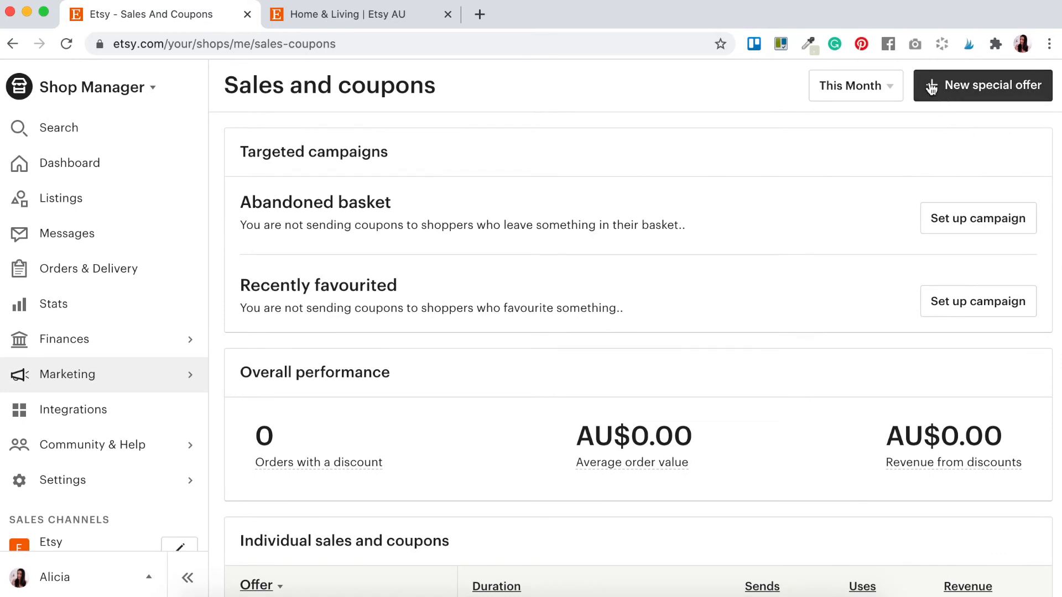
Start a new targeted offer for abandoned basket shoppers with a fixed amount of AU$2.00 off.
click(957, 87)
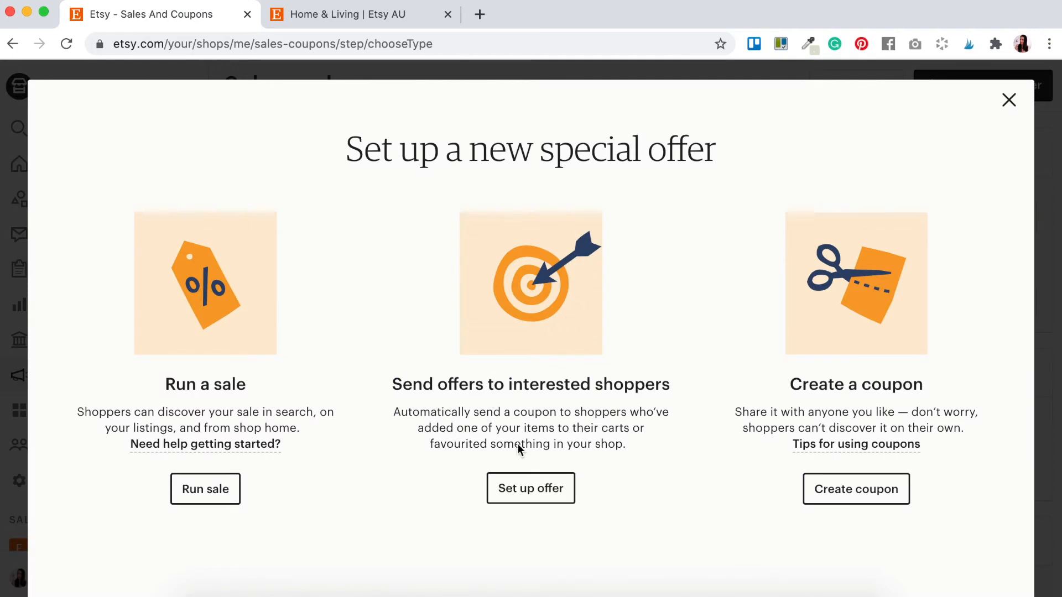
click(539, 490)
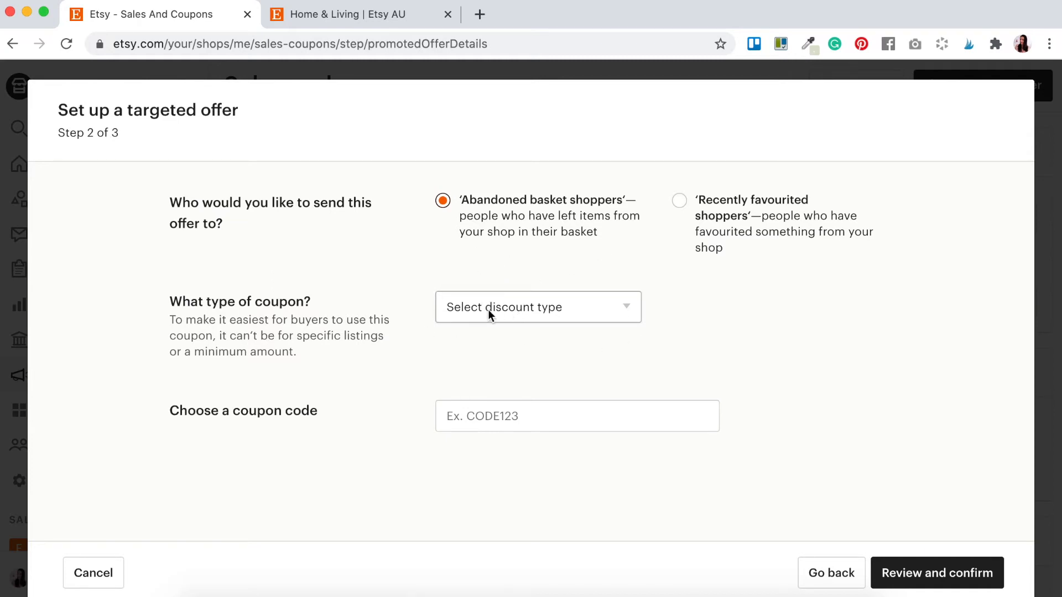
click(553, 312)
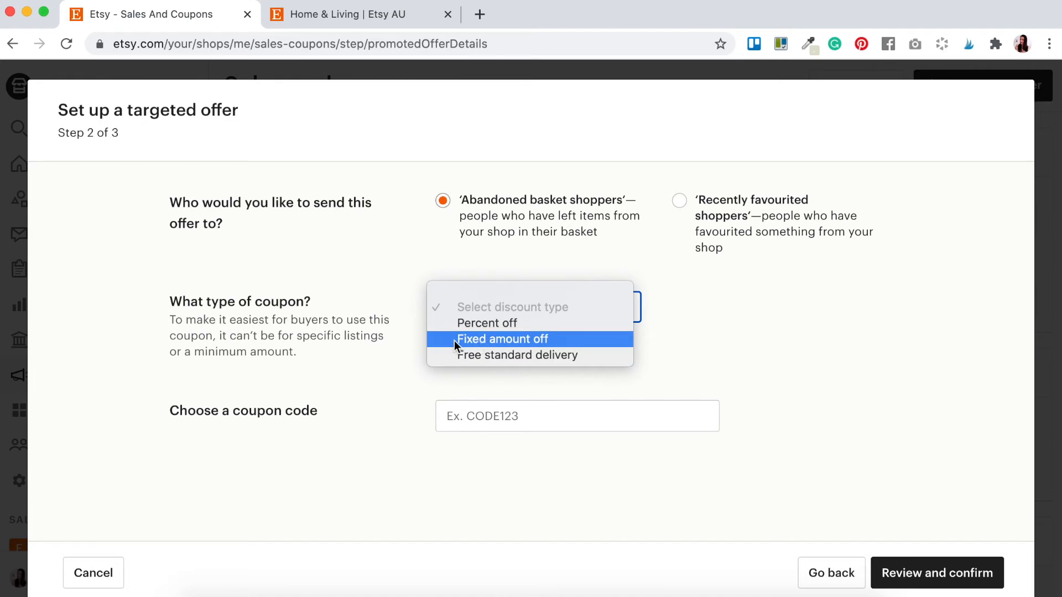
click(502, 339)
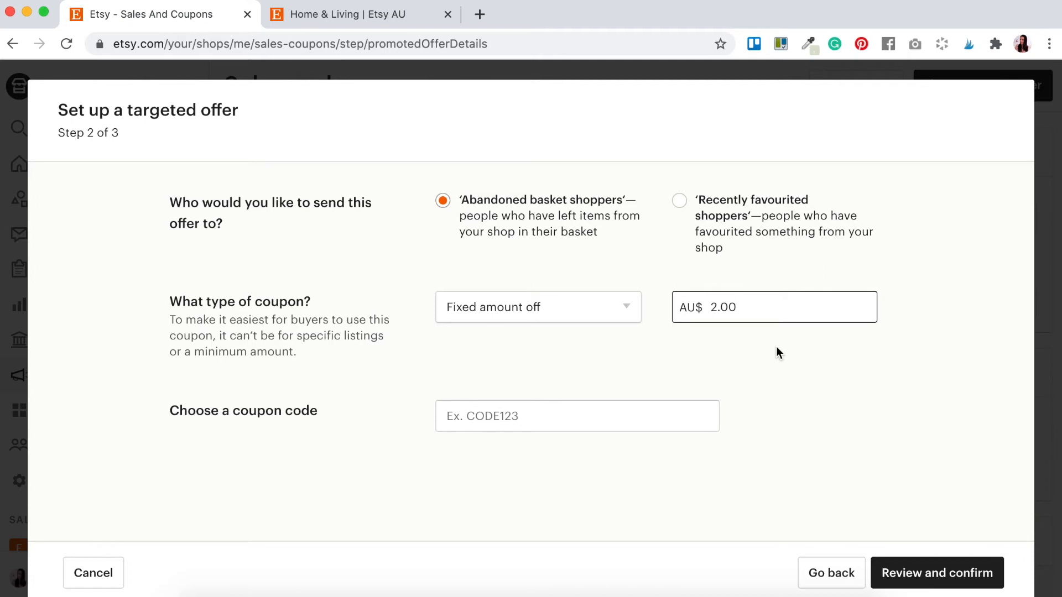
Give the abandoned basket offer the coupon code 2DOLLARSOFF and launch the campaign.
key(Tab)
text(2DOLLARSOFF)
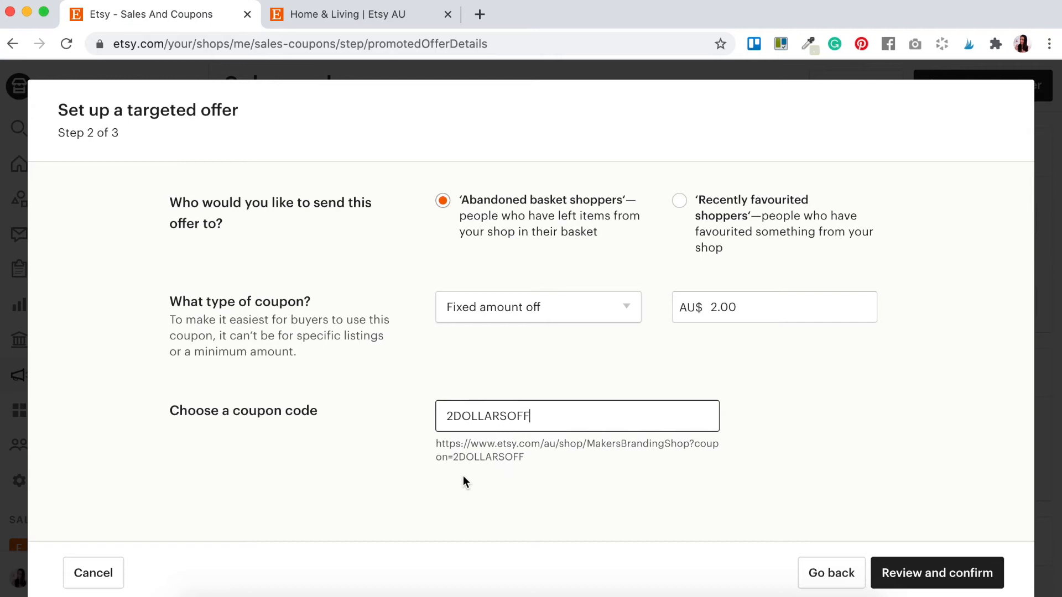
click(958, 574)
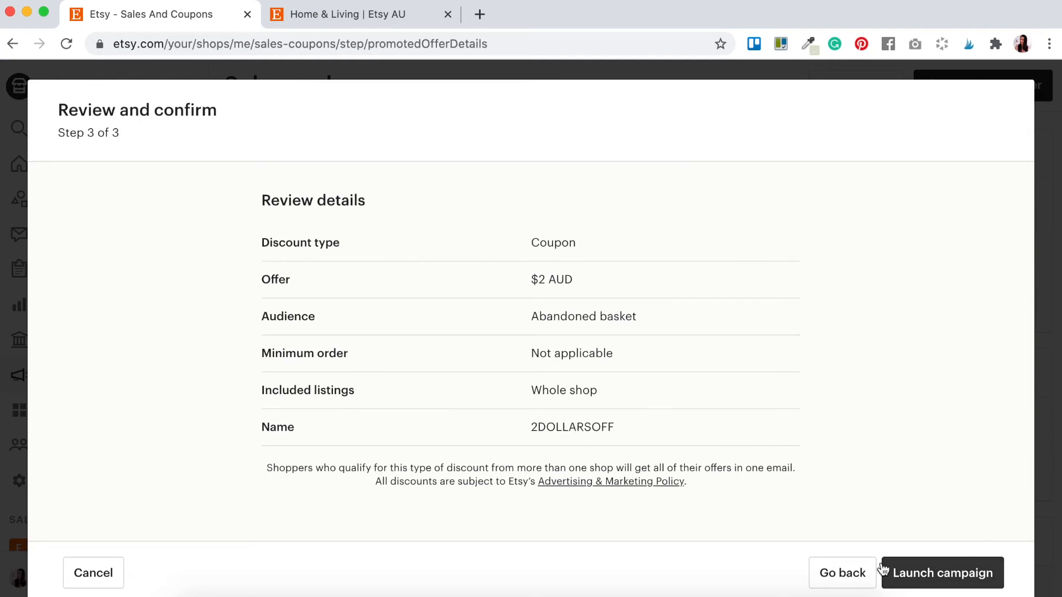
click(943, 575)
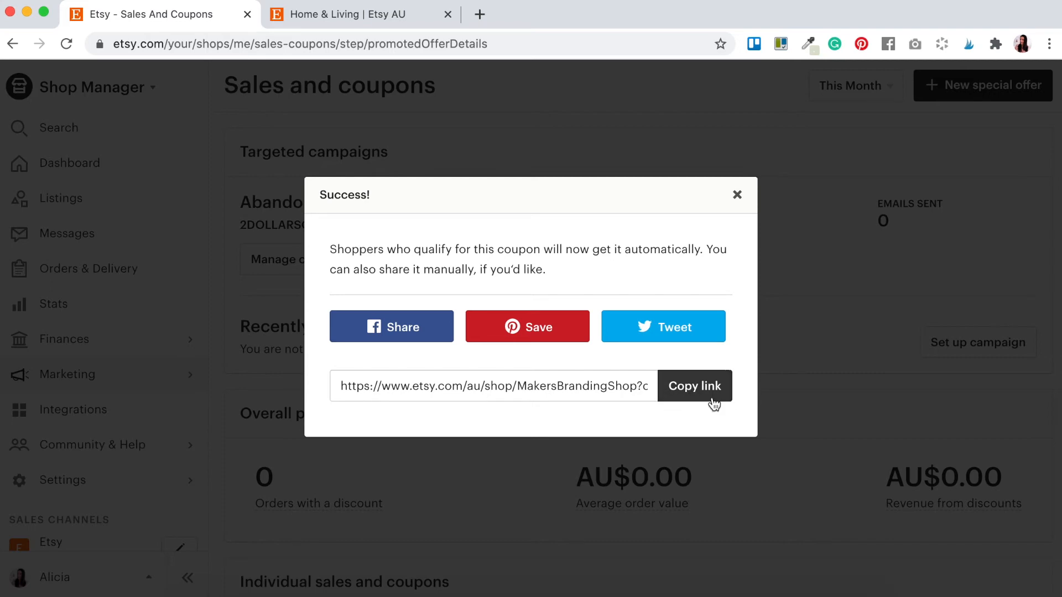
click(737, 196)
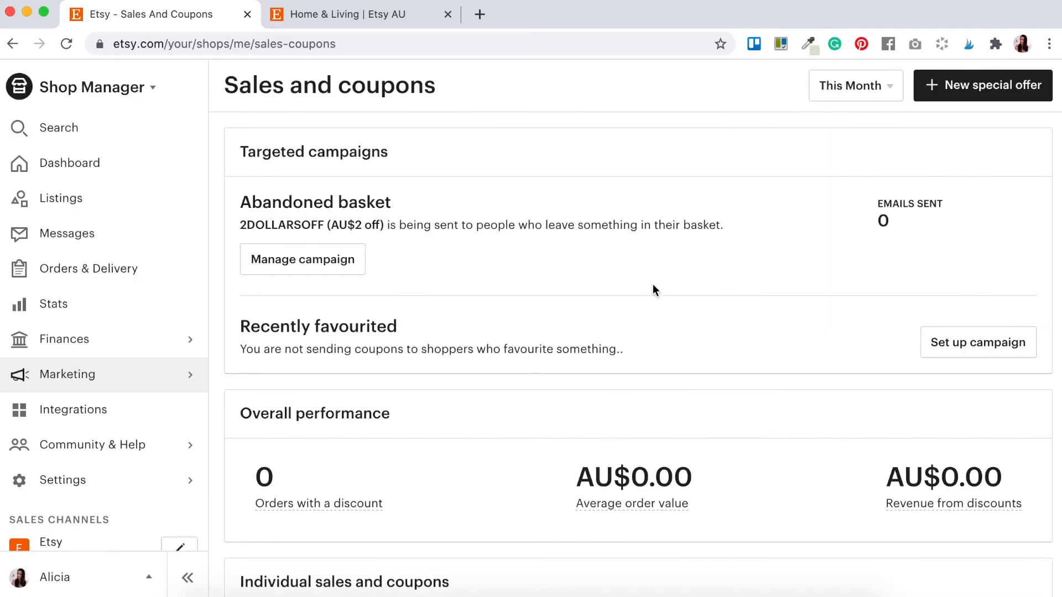
Check the new coupon among the individual sales and coupons, and start another targeted offer for recently favourited shoppers.
scroll(650, 377, down, 5)
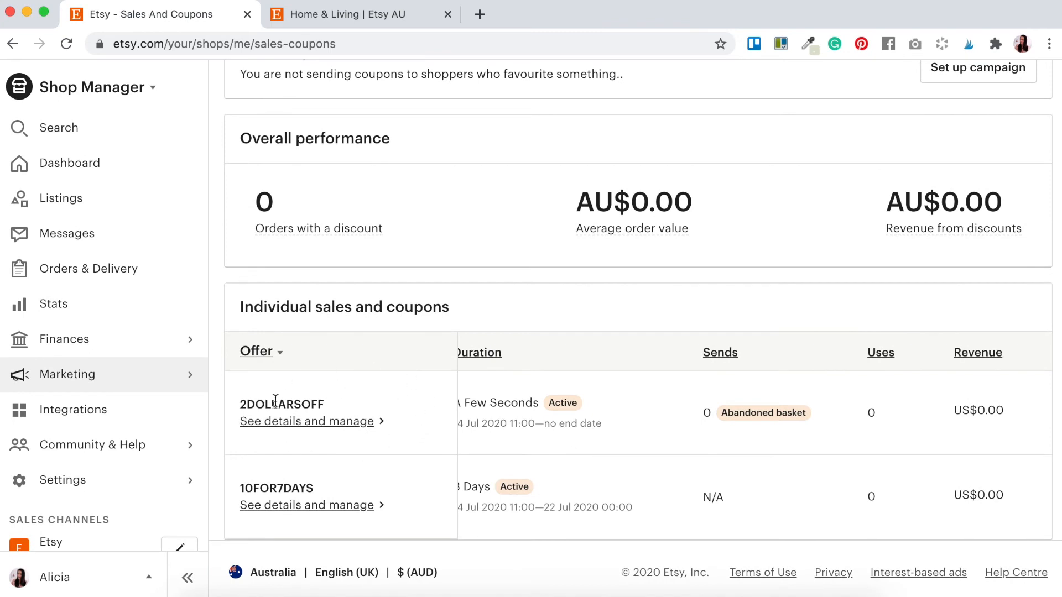
scroll(717, 315, up, 3)
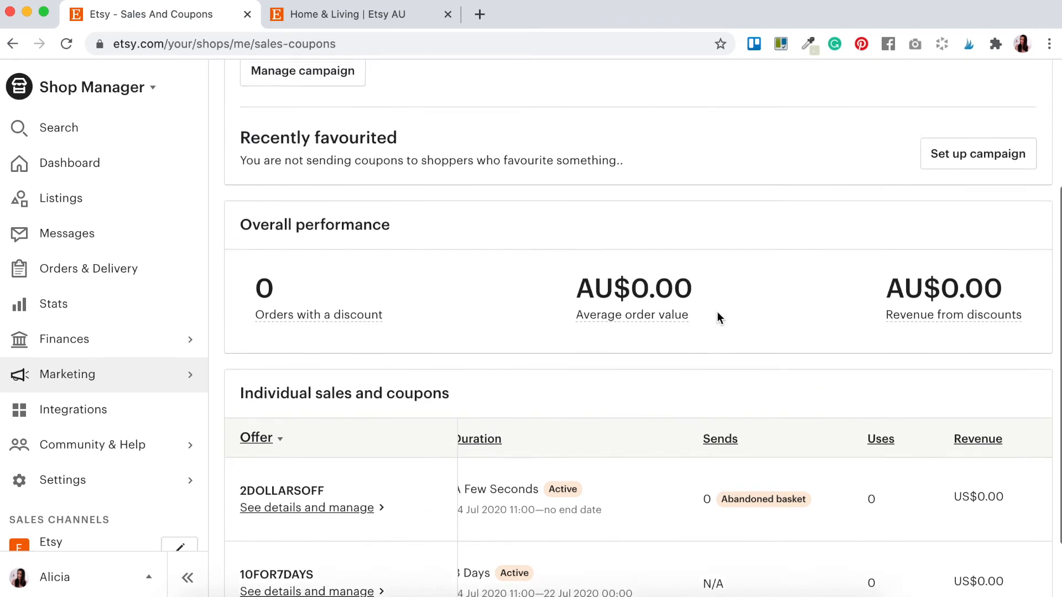
scroll(717, 317, up, 3)
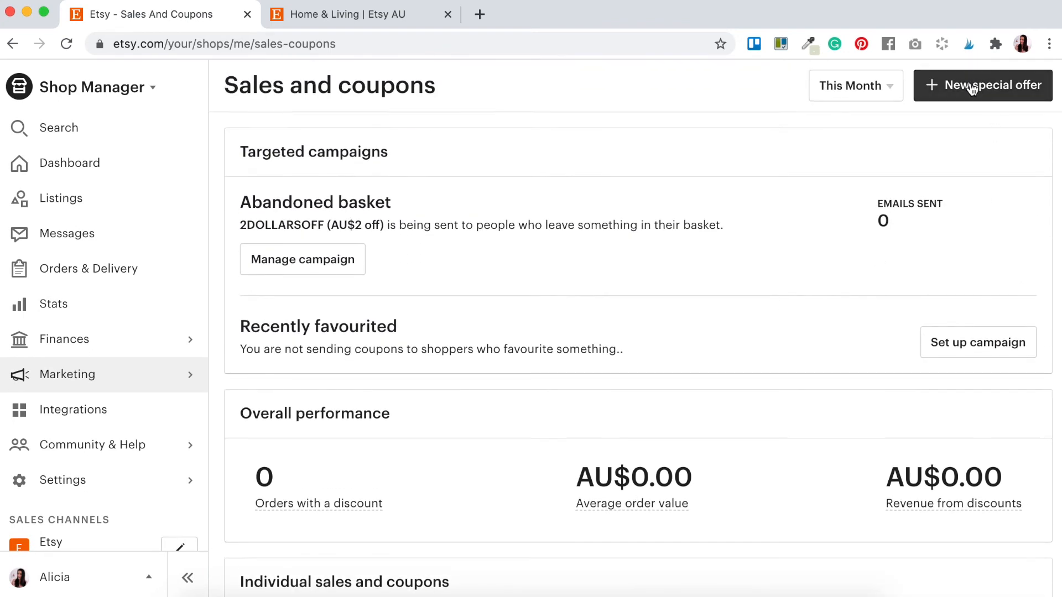
click(982, 90)
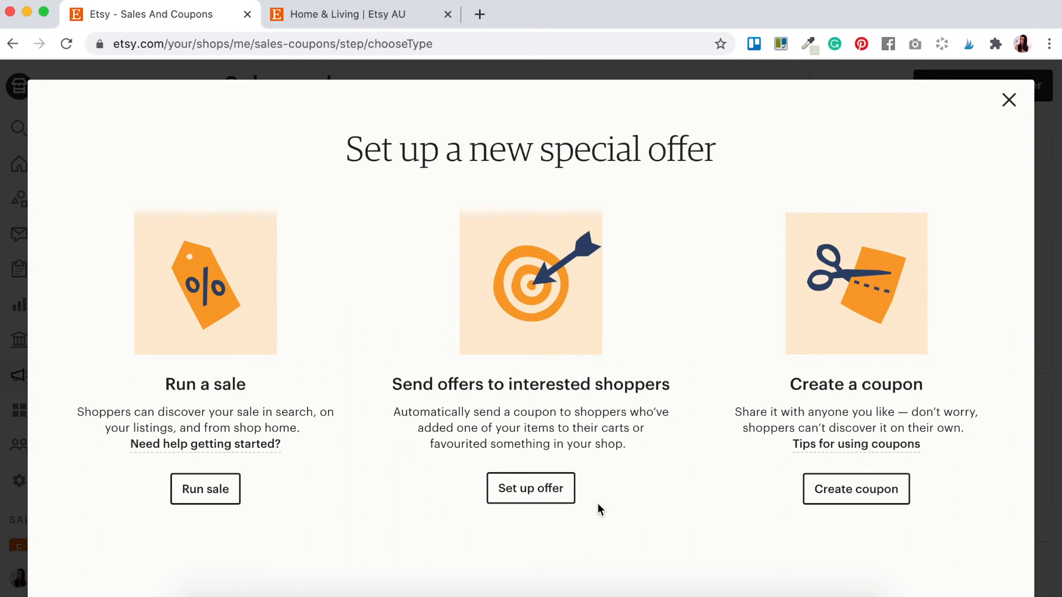
click(532, 496)
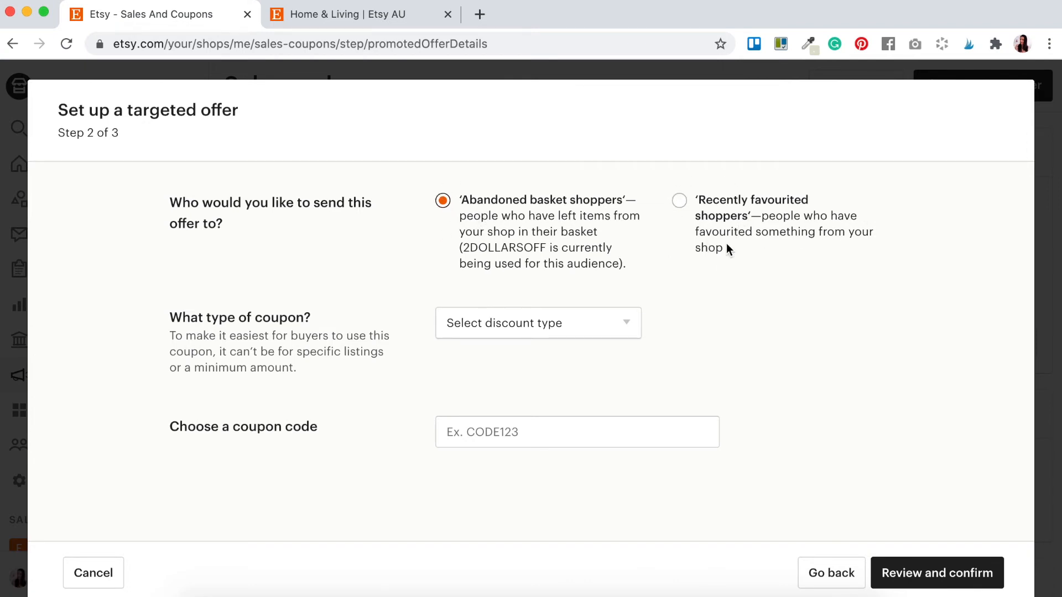
click(678, 203)
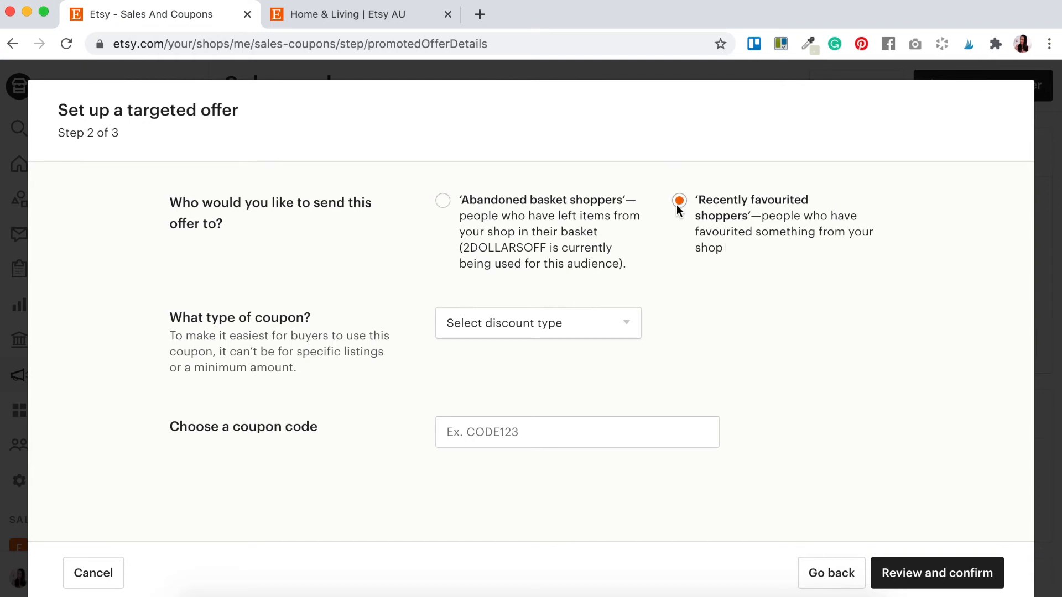
Make the coupon for recently favourited shoppers 10 percent off, with the code LOVE10OFF.
click(535, 322)
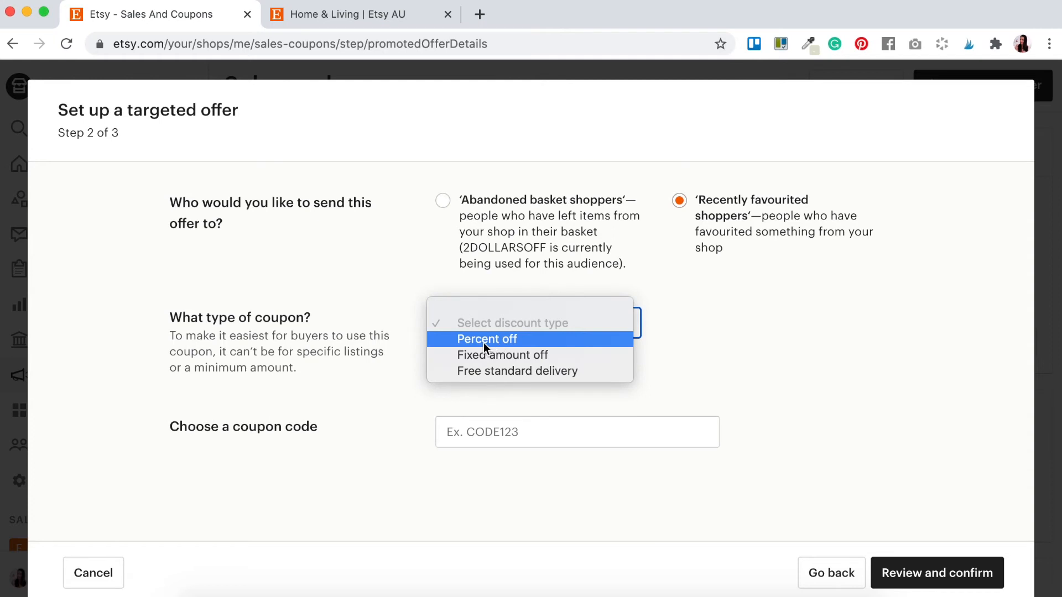
click(499, 339)
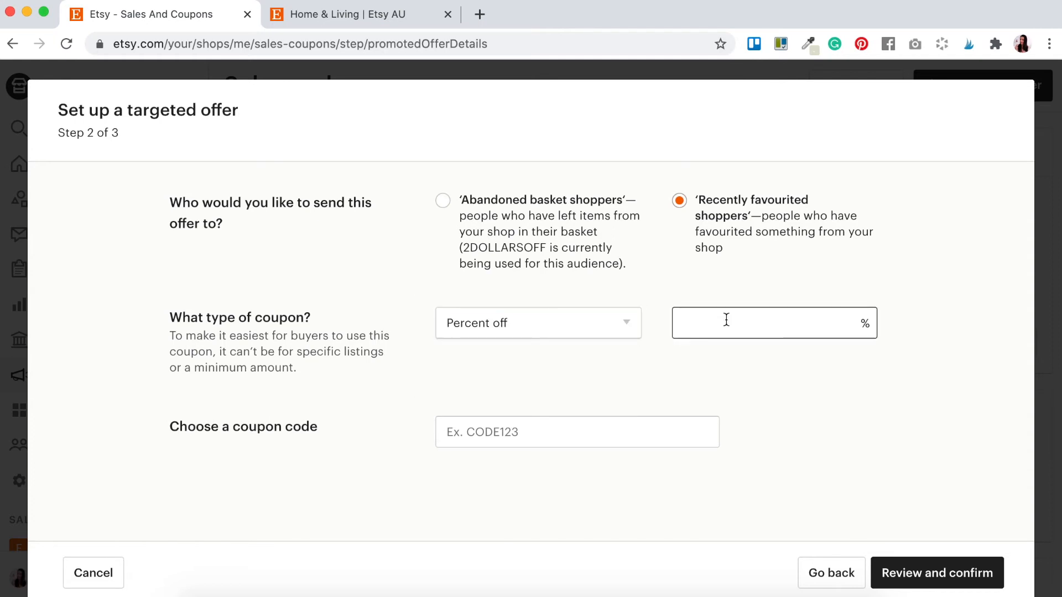
text(10)
key(Tab)
text(LOVE)
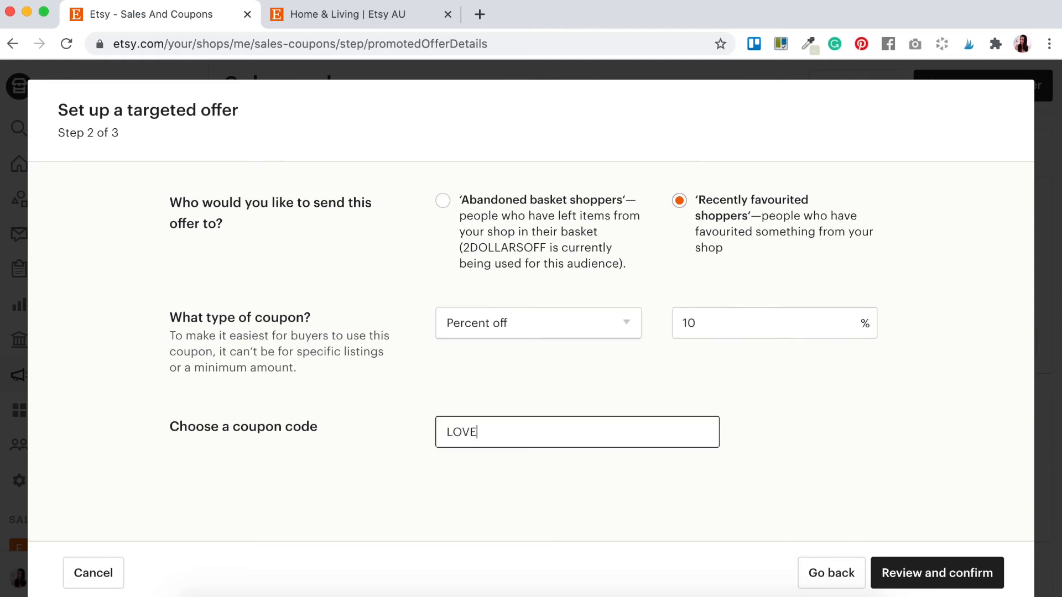
text(10OFF)
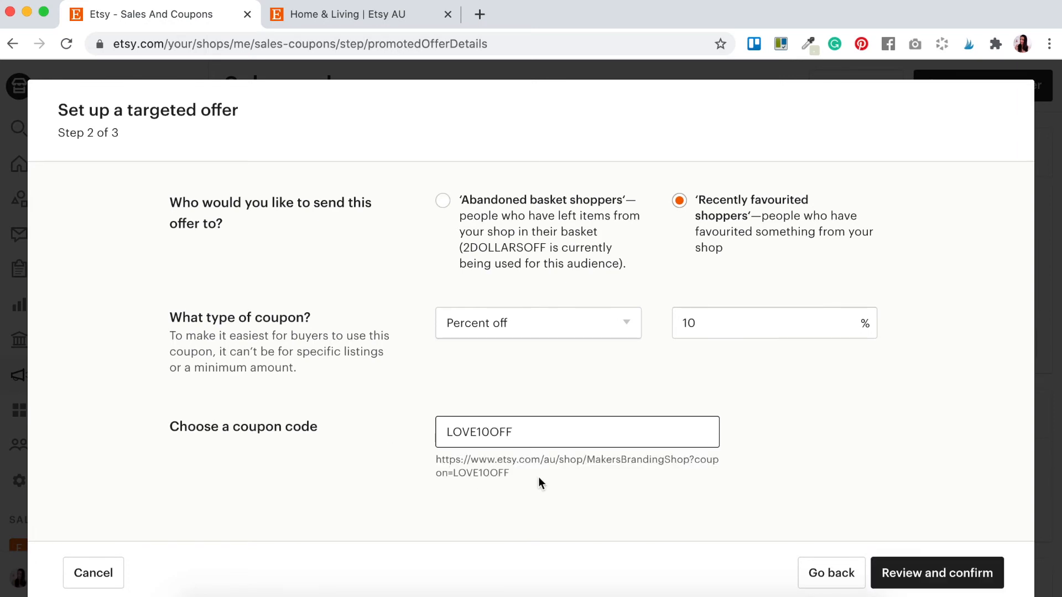
Replace the coupon code with 1657839 and continue to the offer's review details.
double_click(448, 432)
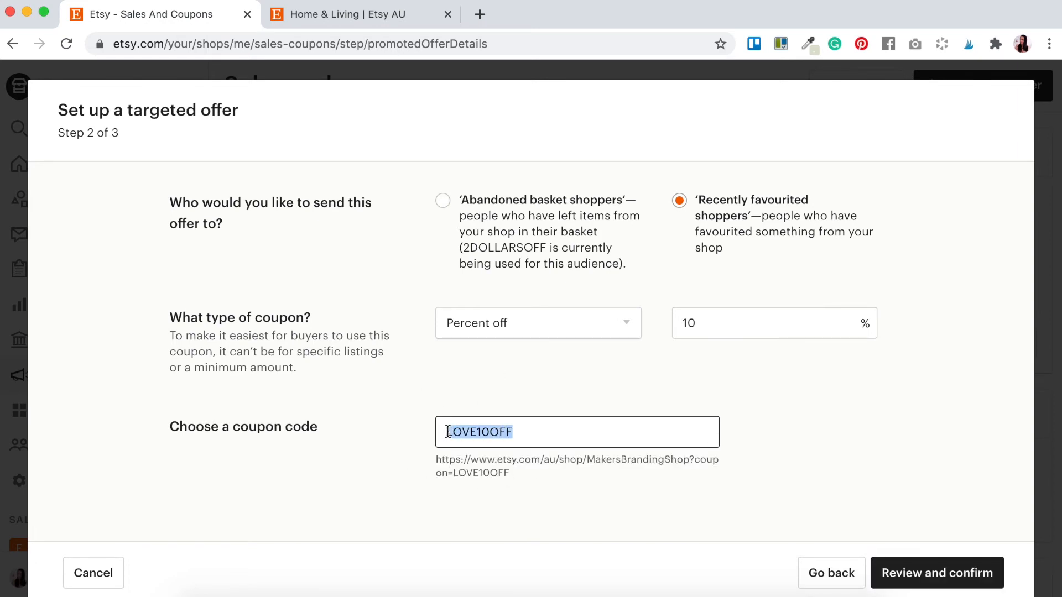
text(1657839)
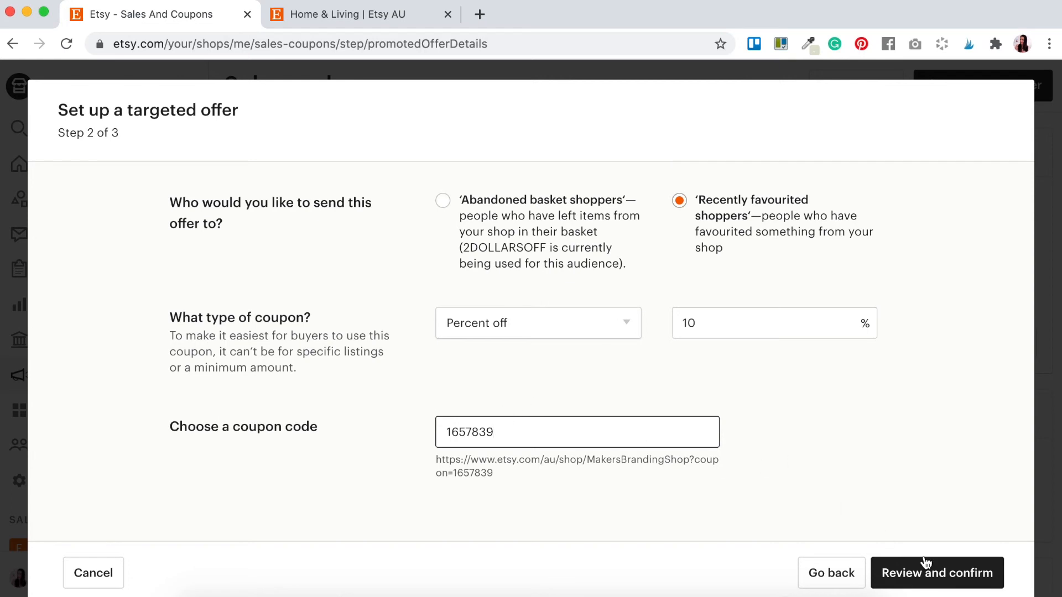
click(936, 575)
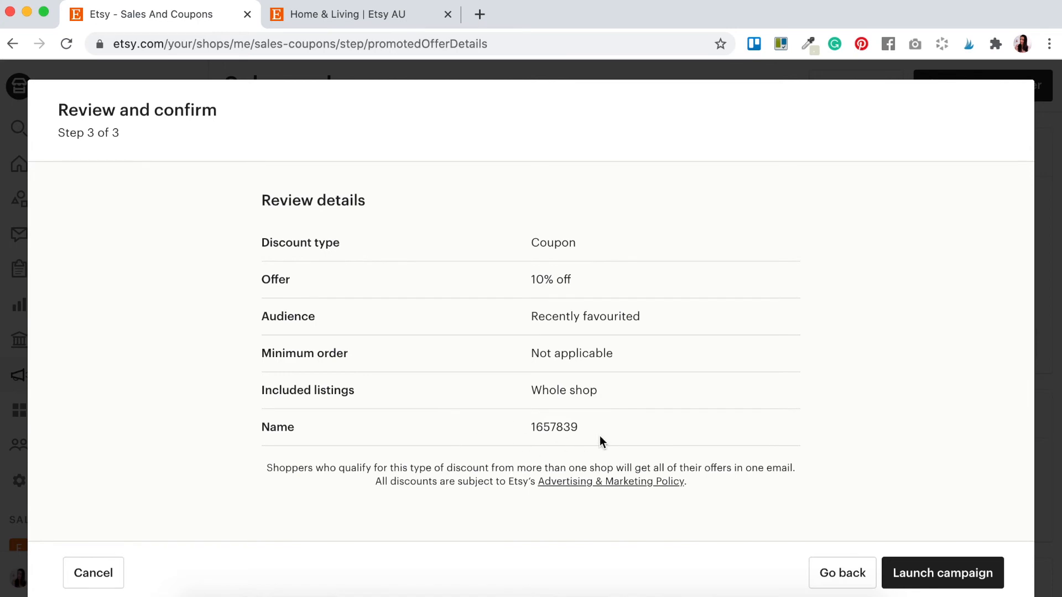
Launch the recently favourited campaign and check its coupon among the individual sales and coupons.
click(963, 575)
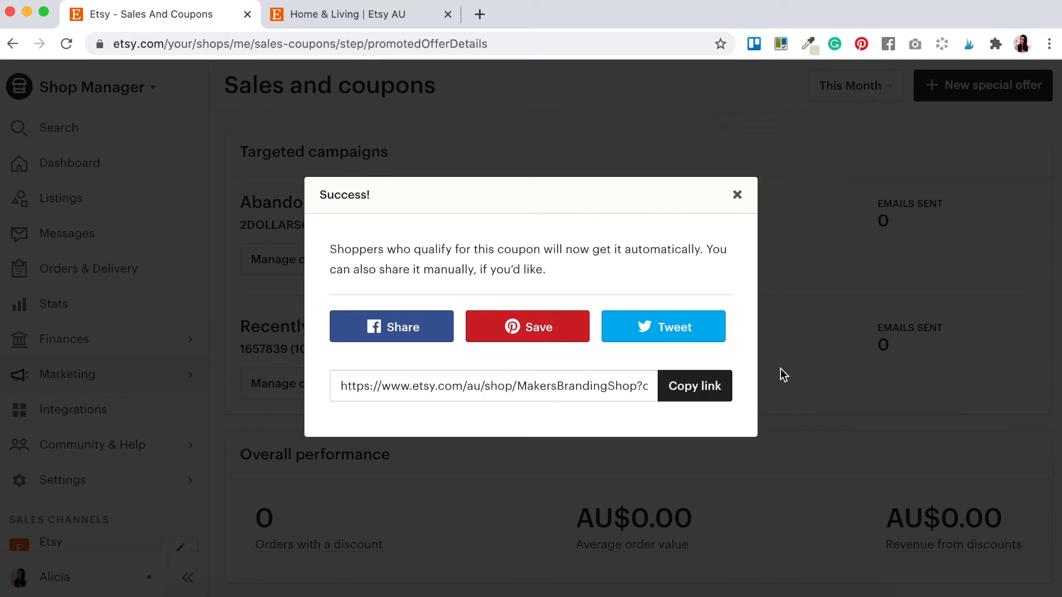
click(737, 195)
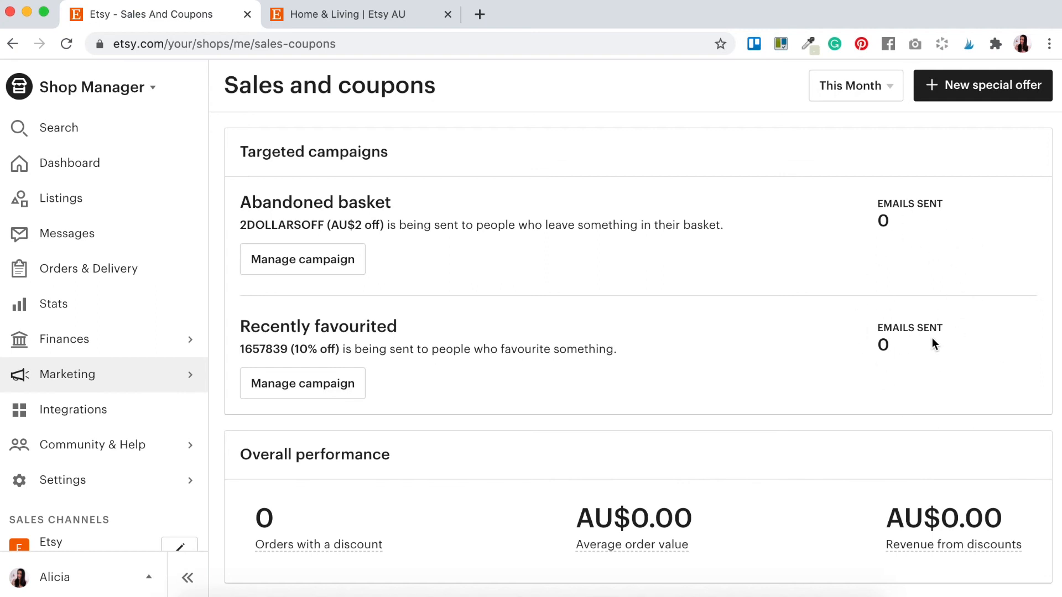
scroll(932, 343, down, 5)
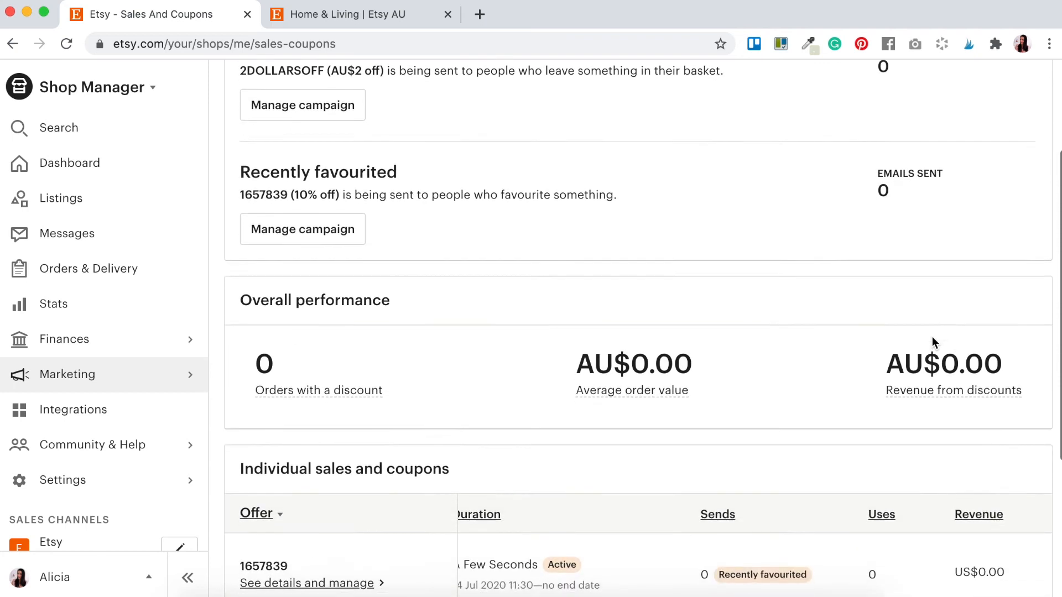
scroll(931, 343, down, 1)
scroll(931, 344, down, 1)
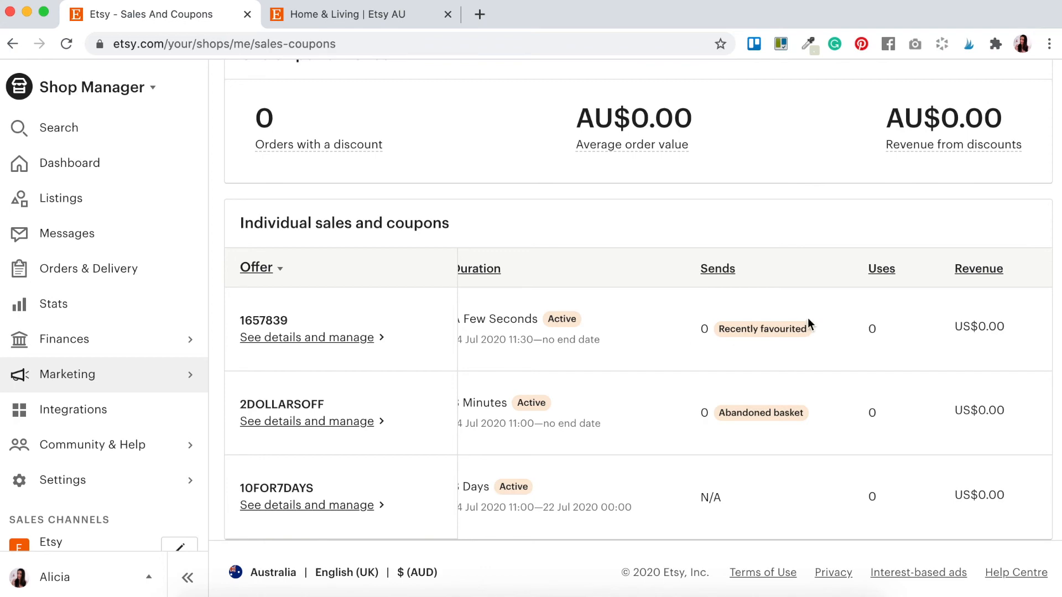
scroll(808, 318, up, 7)
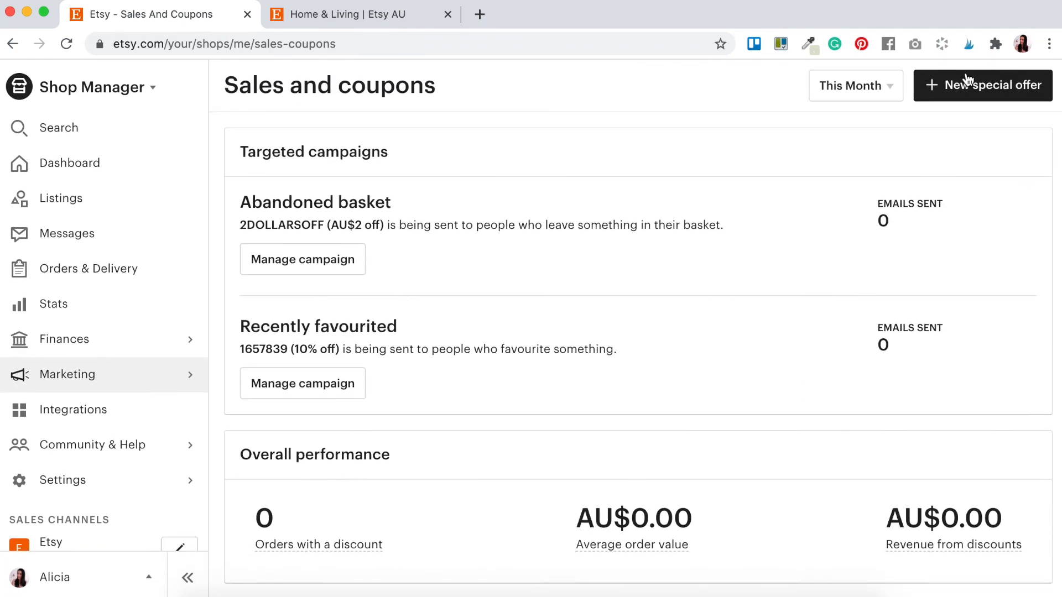
Start a new special offer as a standalone coupon giving shoppers 25 percent off.
click(971, 88)
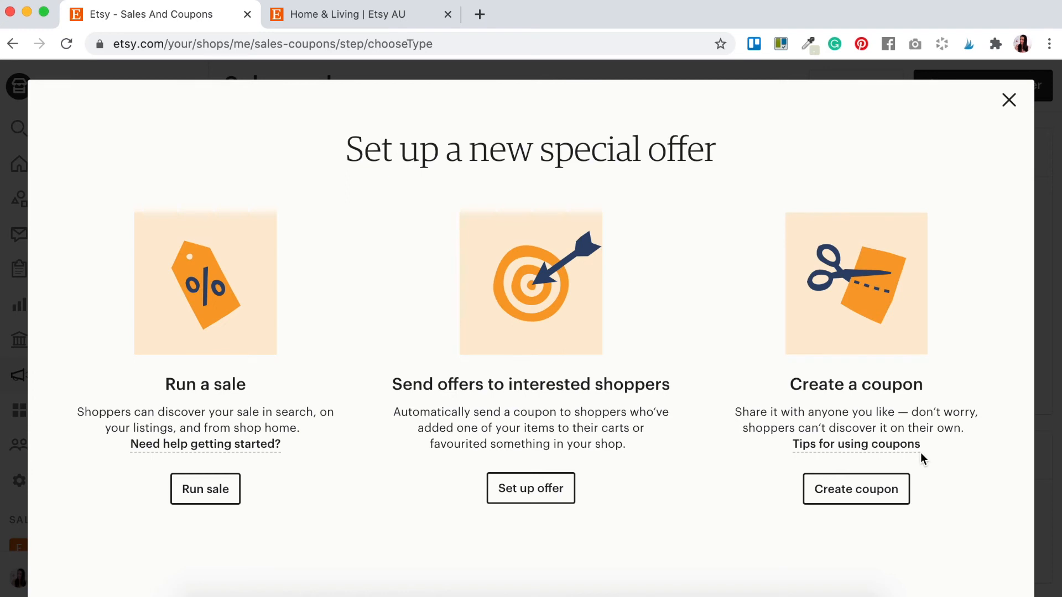
mouse_move(826, 446)
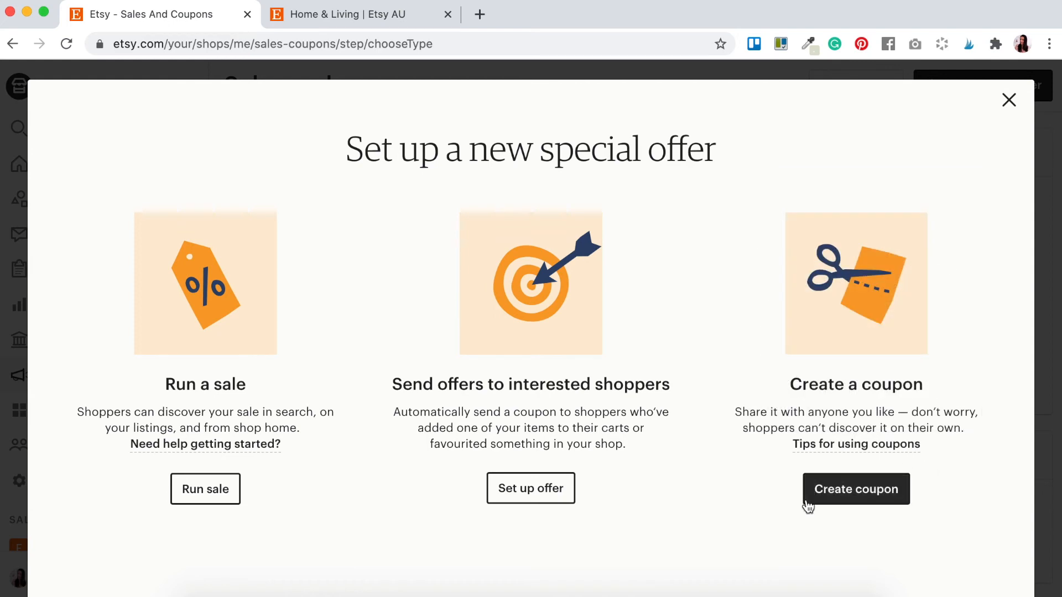
click(869, 489)
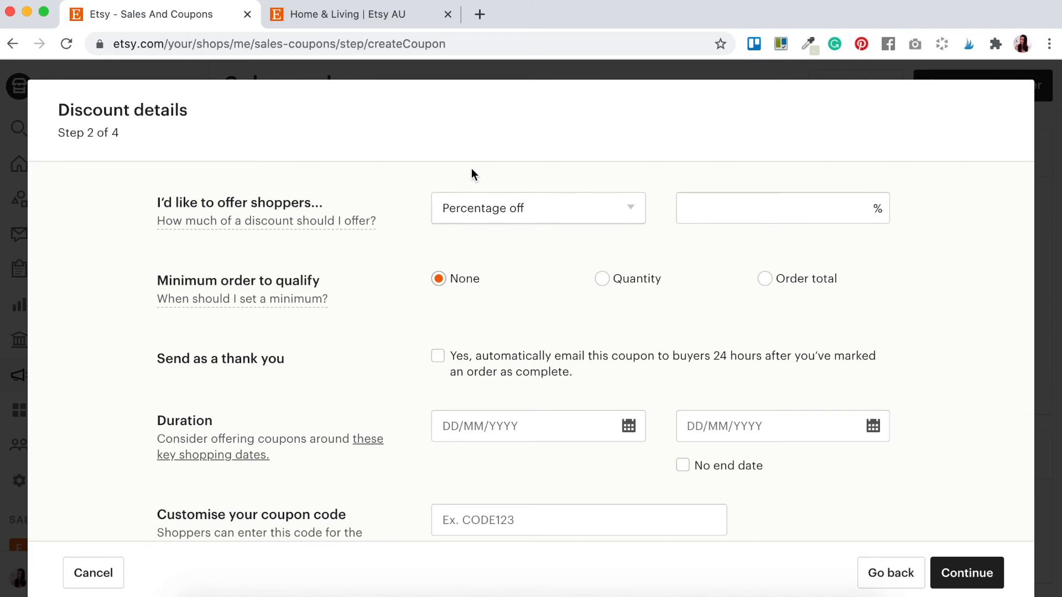
click(538, 207)
click(522, 208)
click(749, 210)
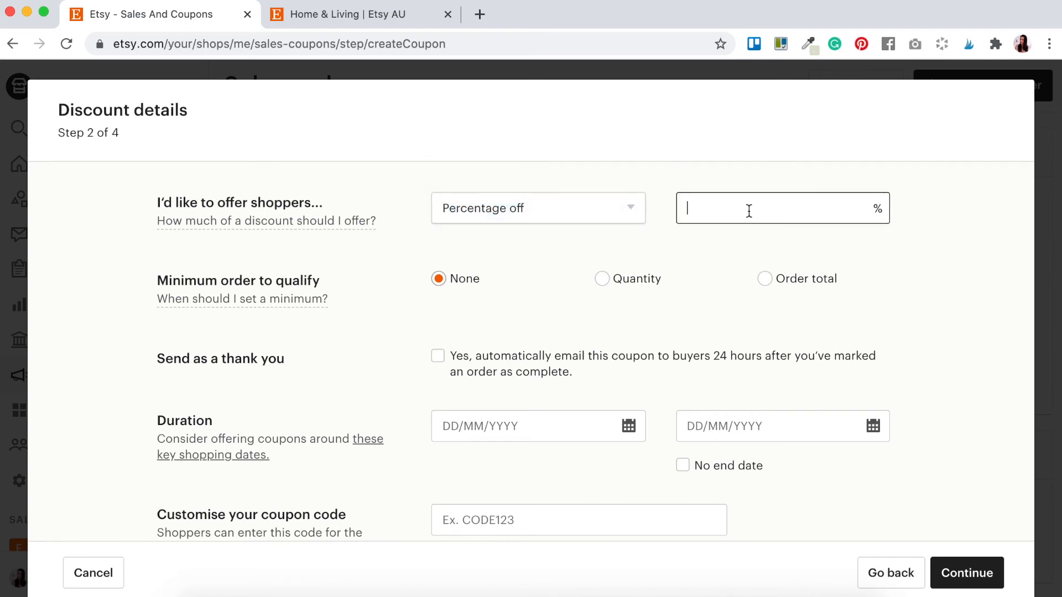
text(20)
key(BackSpace)
text(5)
click(929, 240)
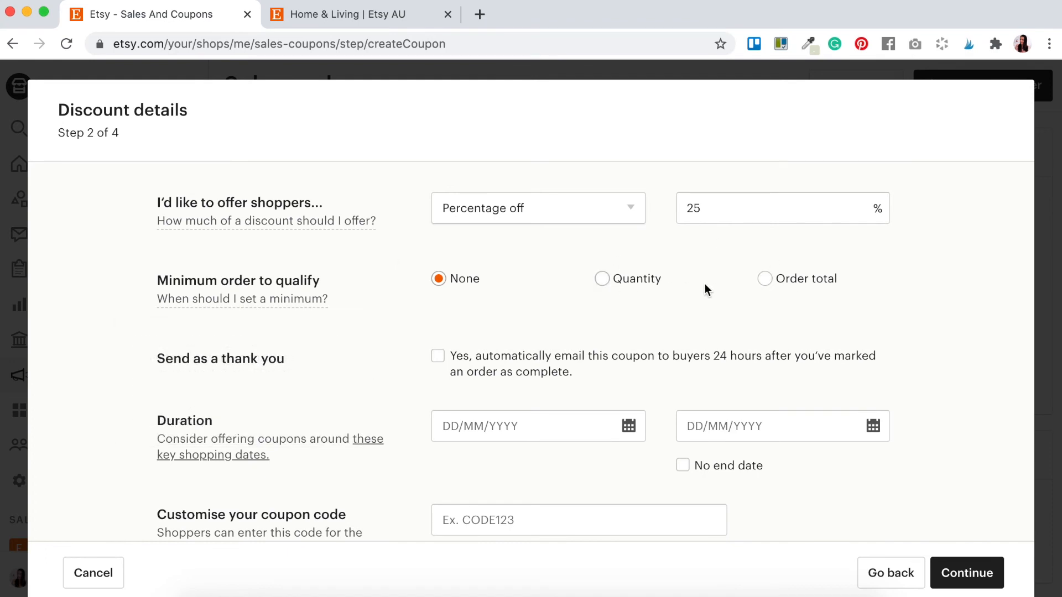
Require a minimum order total of AU$30.00 to qualify for the coupon.
click(765, 278)
click(850, 312)
text(30)
click(976, 317)
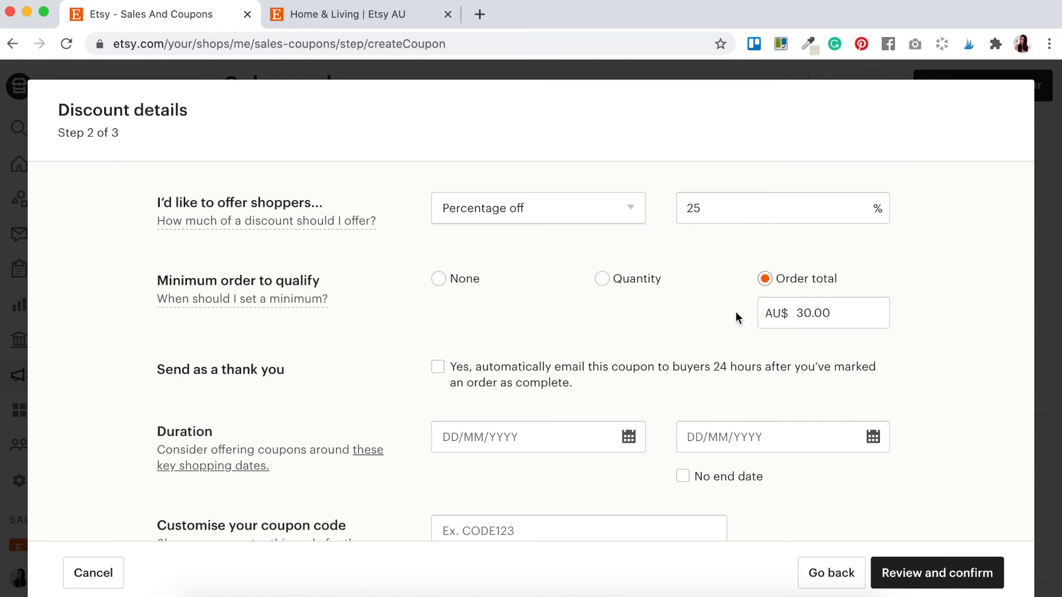
Have the coupon emailed automatically to buyers as a thank you, starting 14/07/2020 with no end date.
scroll(401, 304, down, 2)
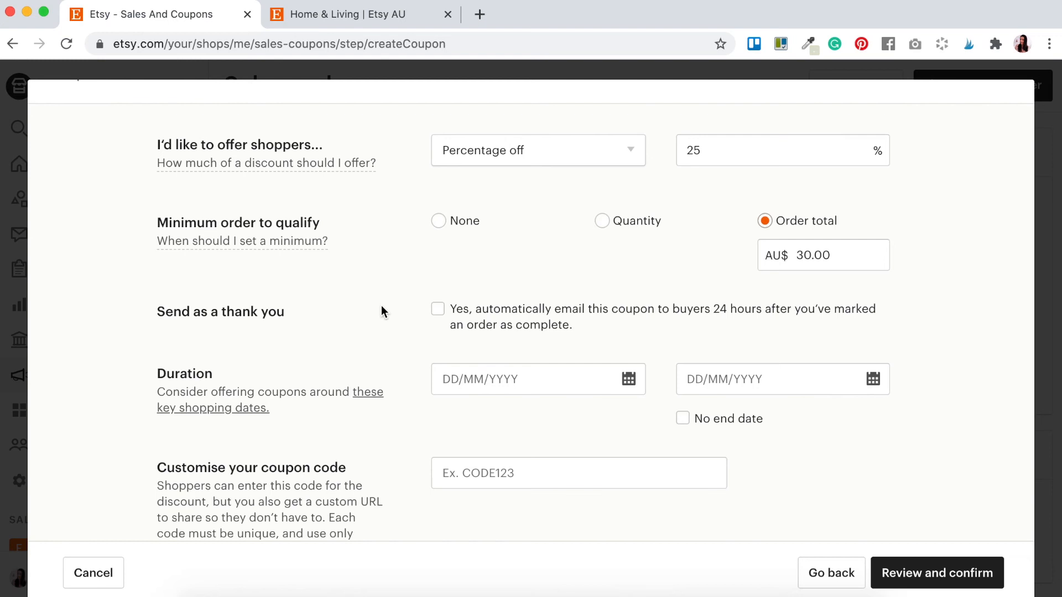
click(437, 310)
scroll(412, 343, down, 2)
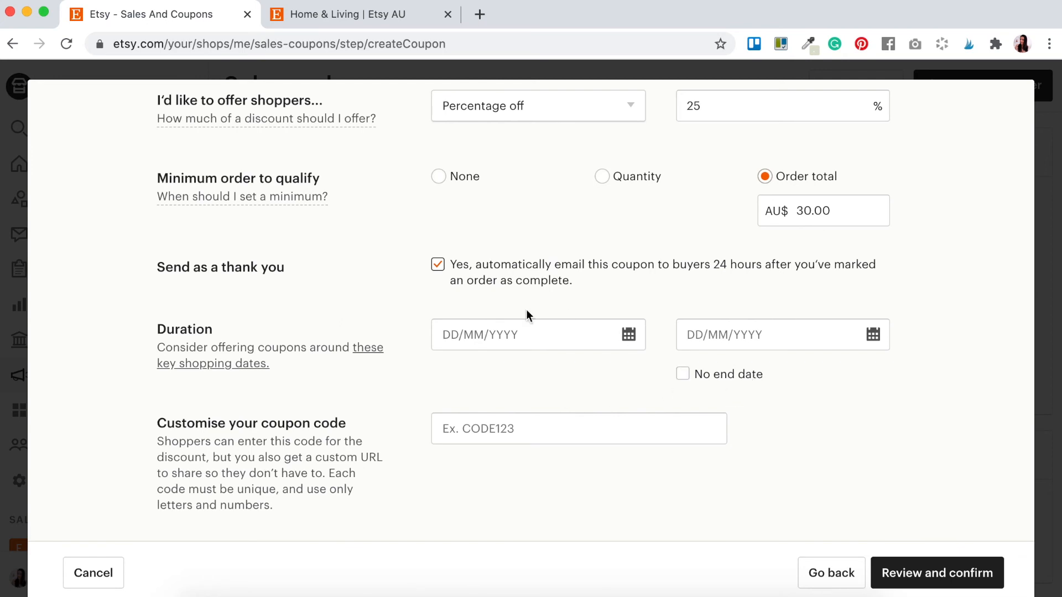
click(502, 337)
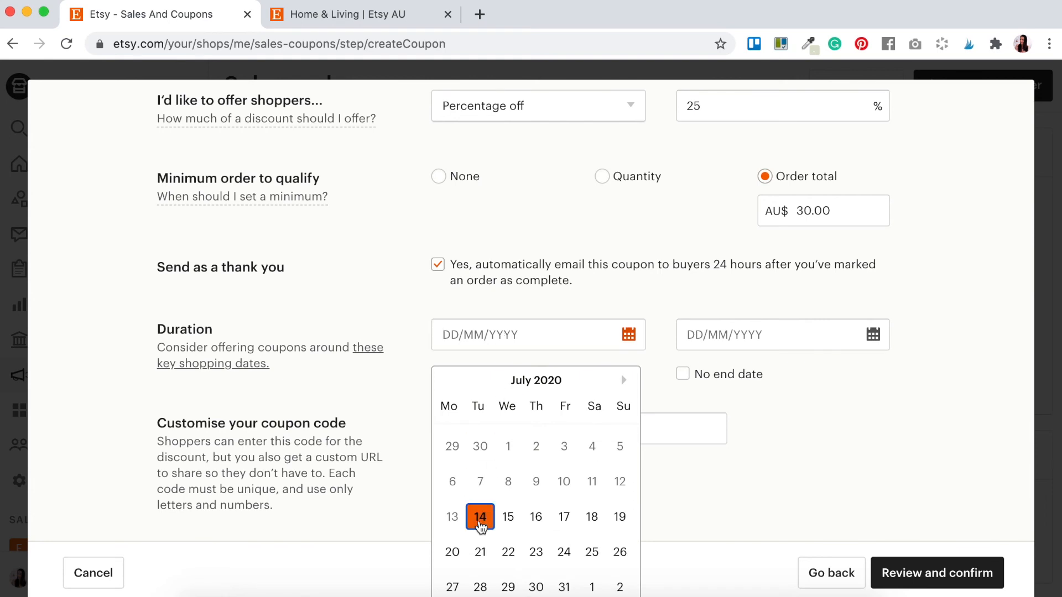
click(480, 516)
click(683, 375)
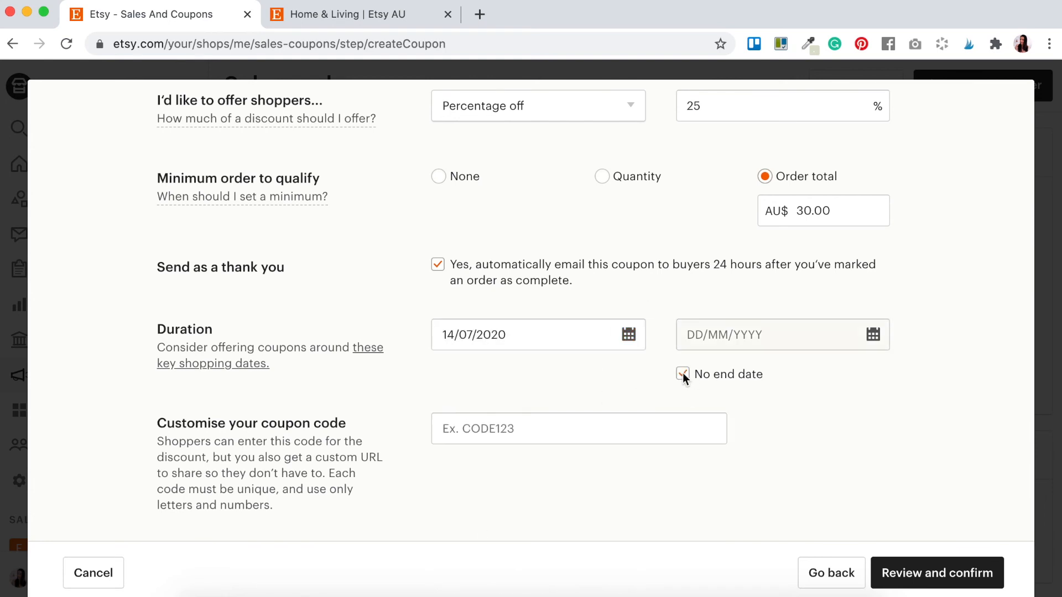
Give the thank-you coupon the code THANKYOU25 and continue to its review details.
click(459, 434)
text(THANK)
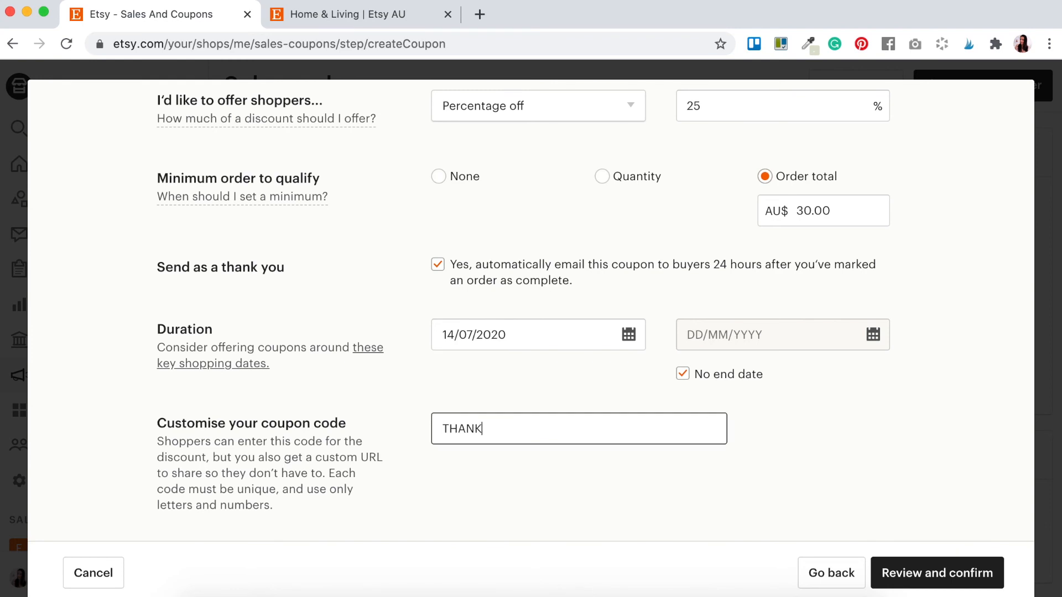
text(YOU25)
click(925, 579)
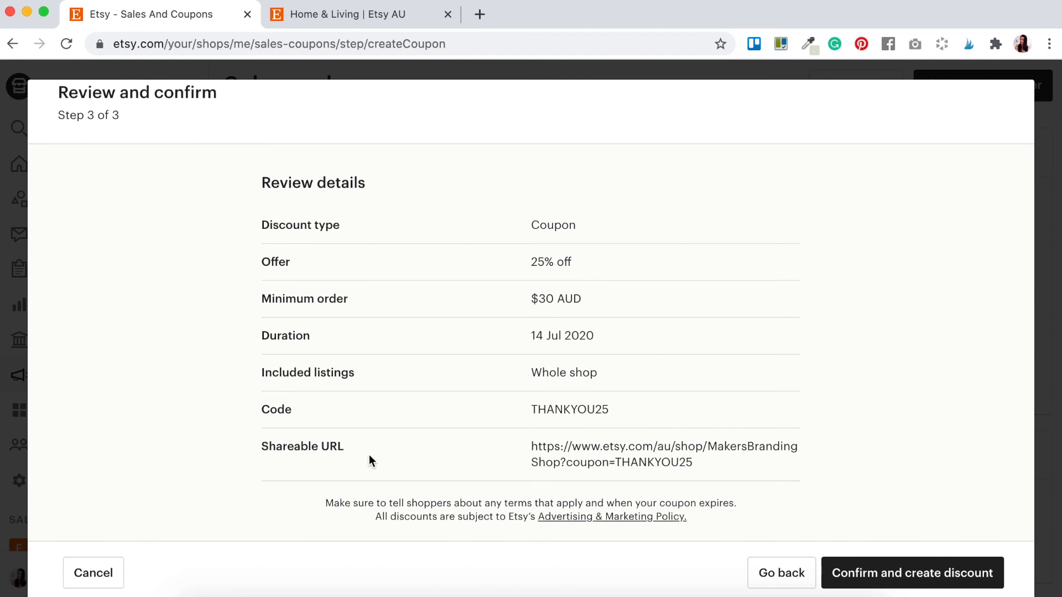
Confirm and create the thank-you discount, and copy its shareable link.
drag(531, 448, 692, 462)
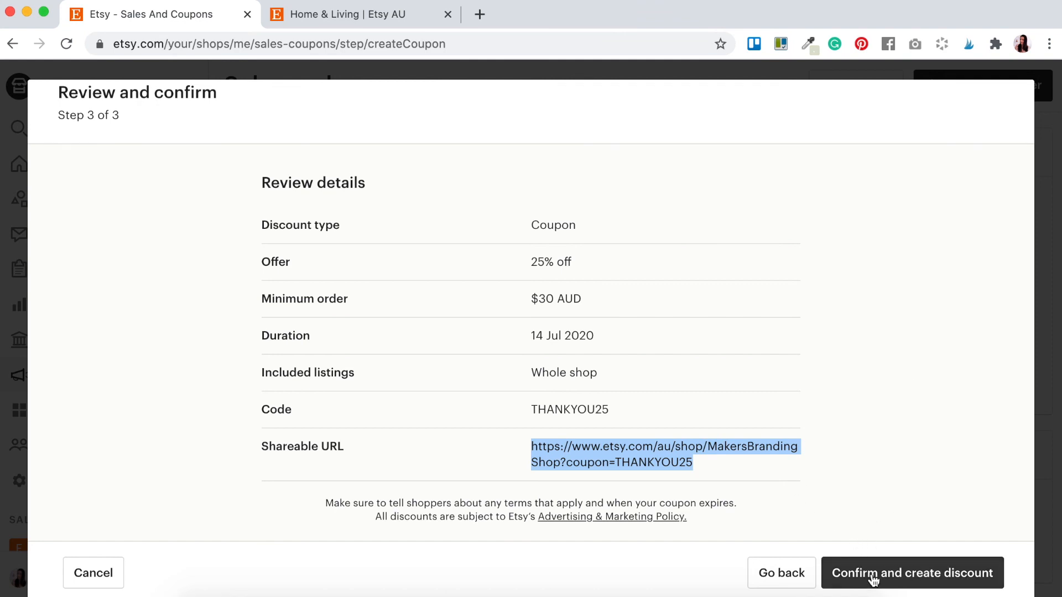
click(924, 577)
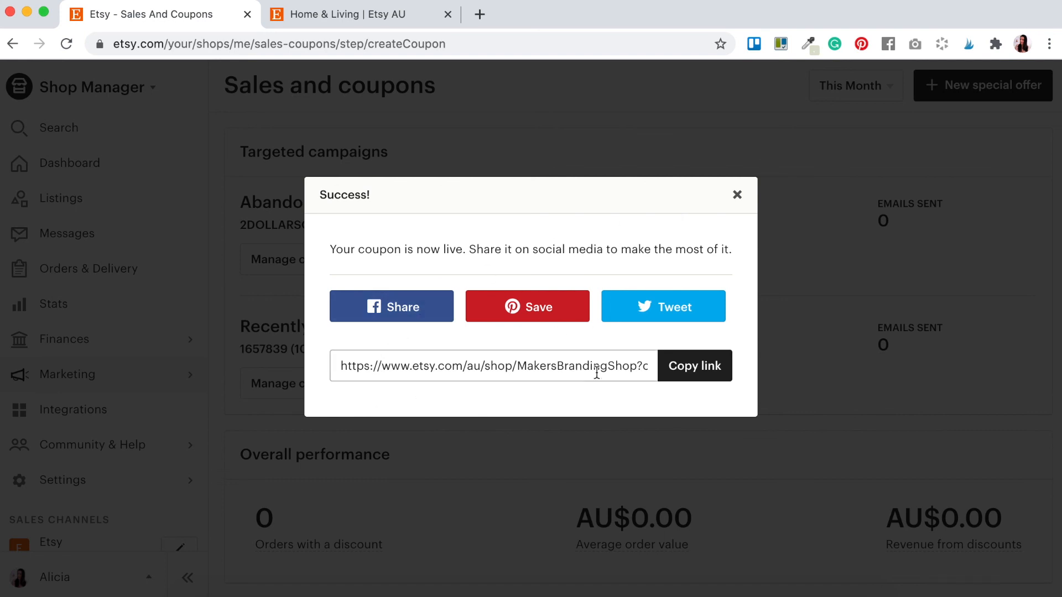
click(697, 372)
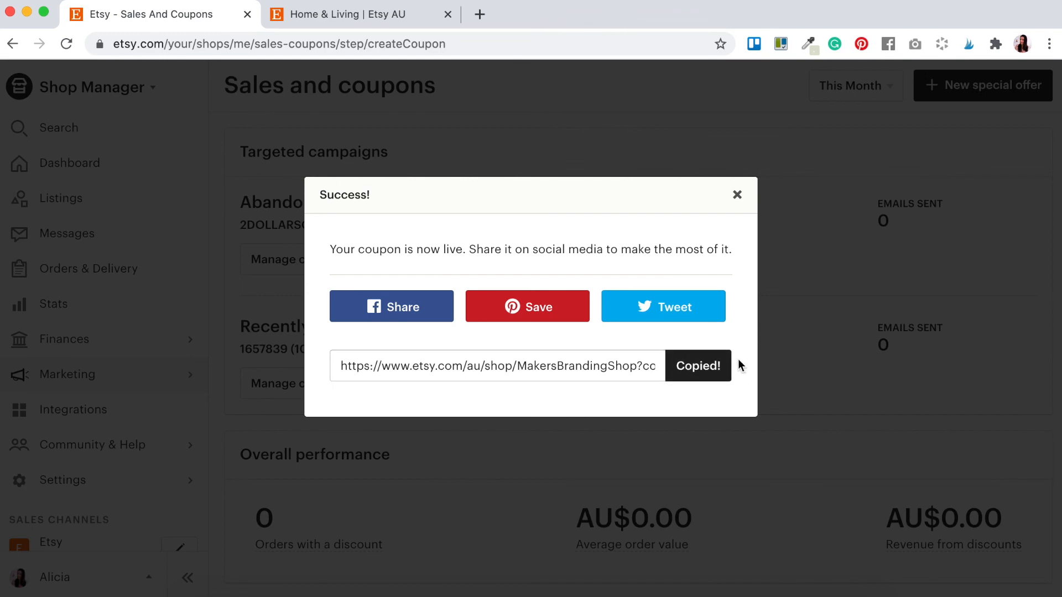
click(739, 198)
Deactivate the THANKYOU25 coupon from its details and check the remaining individual sales and coupons.
scroll(640, 334, down, 9)
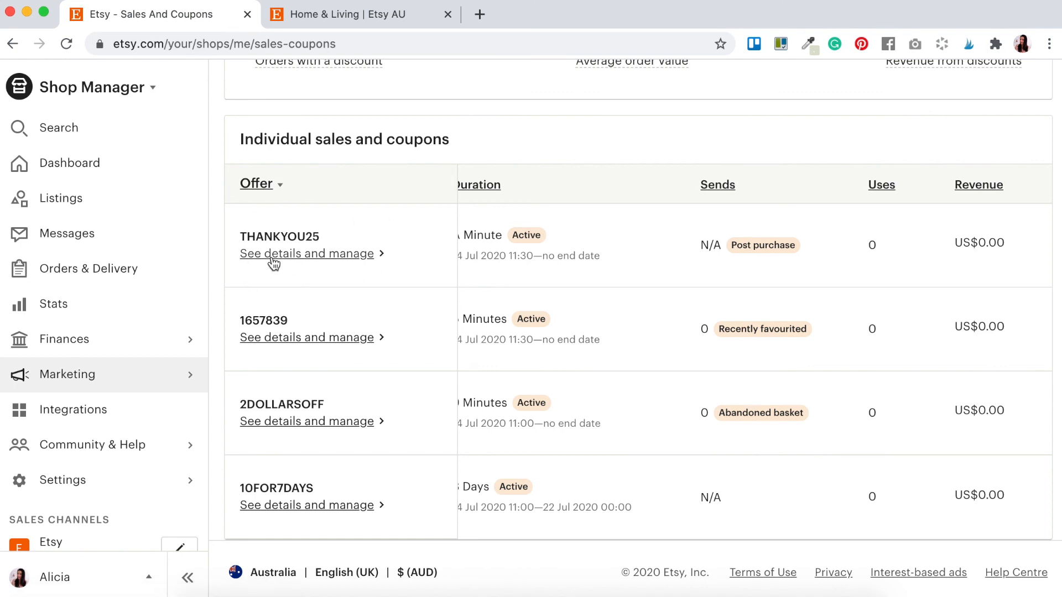
click(330, 264)
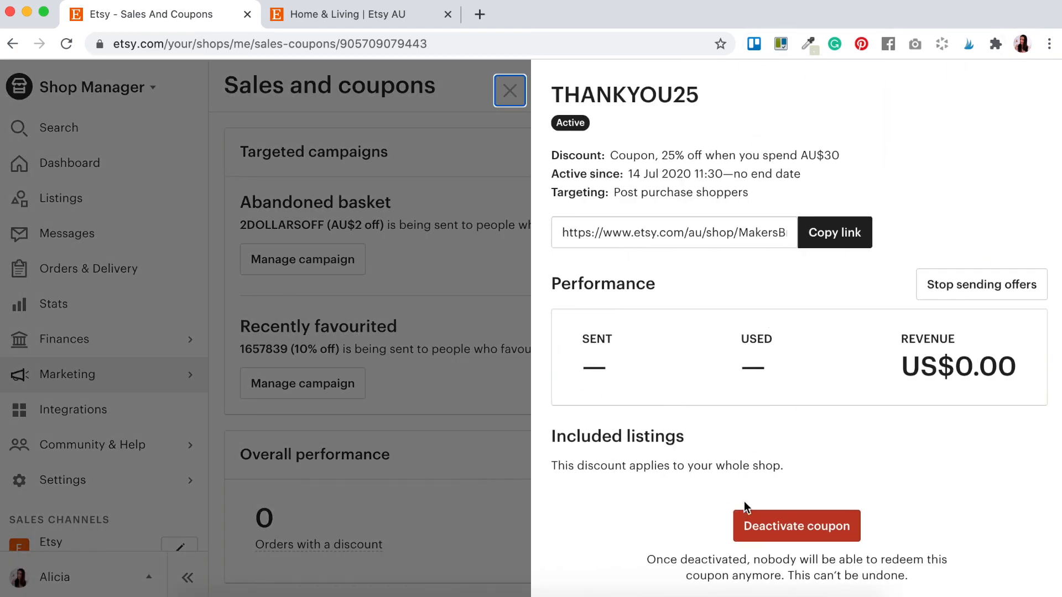
click(799, 530)
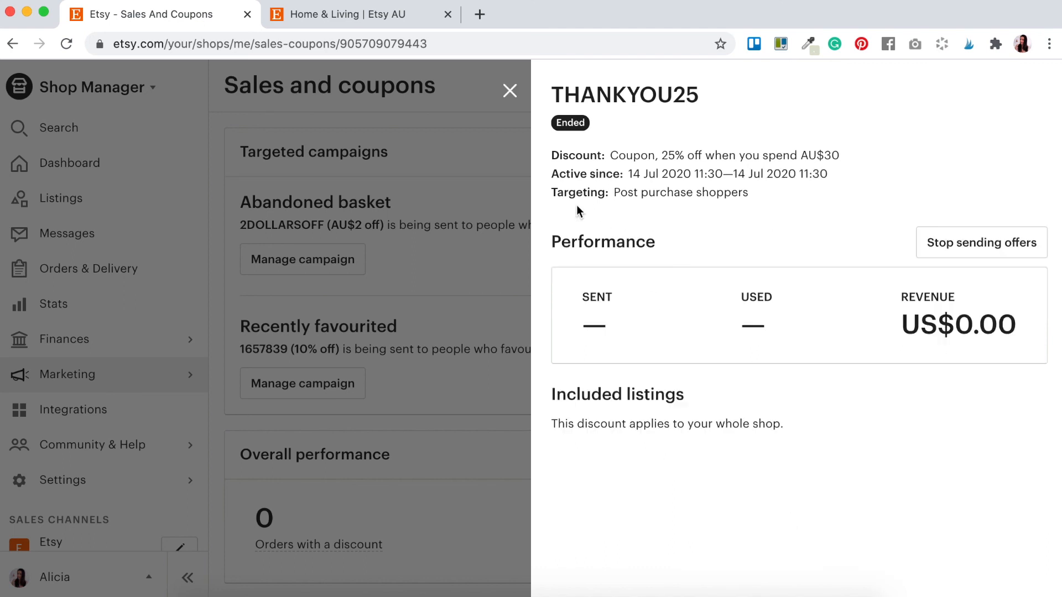
click(510, 90)
scroll(699, 326, down, 7)
scroll(699, 327, up, 7)
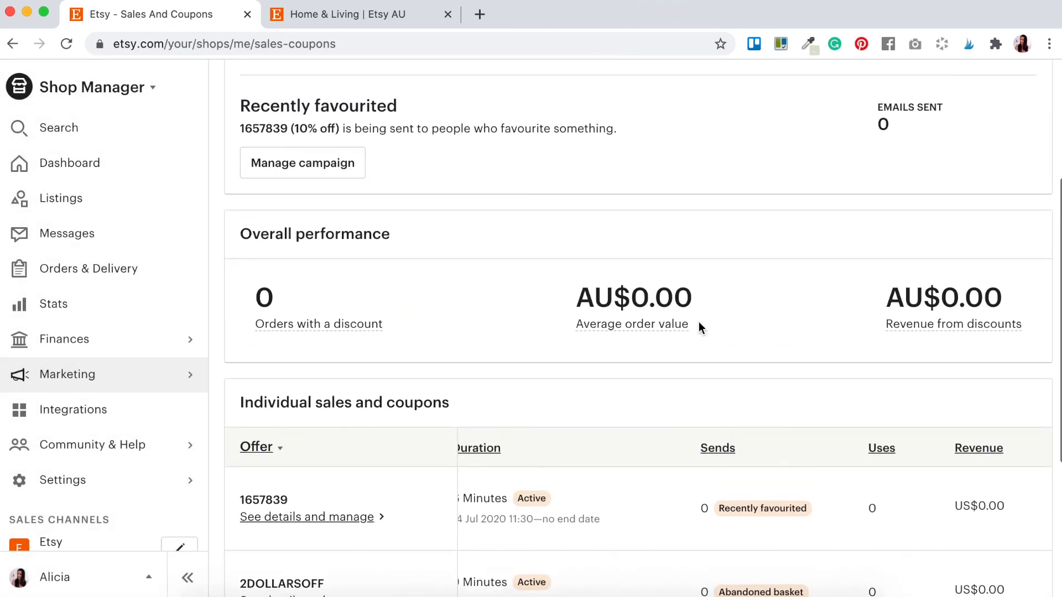